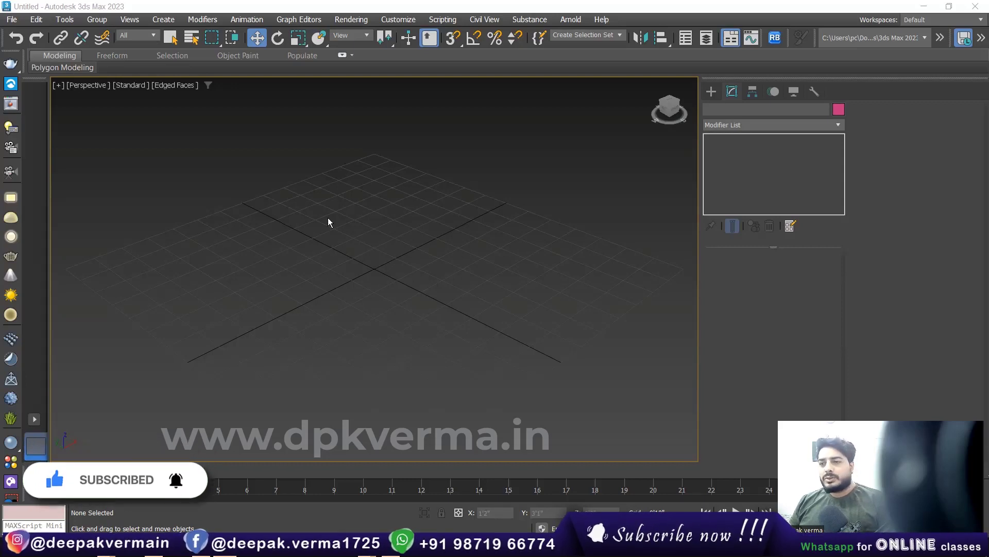
Step: Pan the empty grid view and bring up the Standard Primitives object types
middle_drag(334, 232, 311, 211)
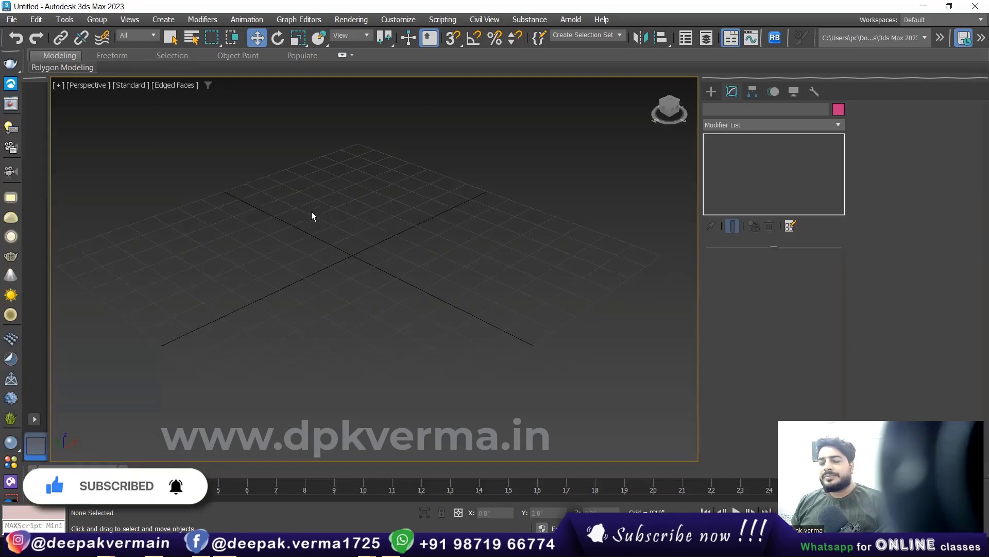
click(711, 91)
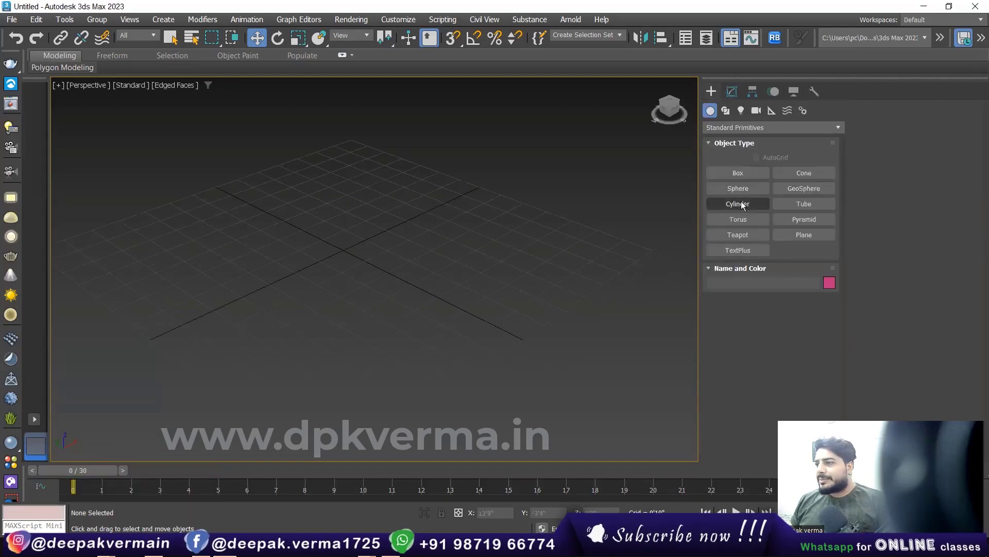
Step: Create Sphere001 at the centre of the grid and frame it in the Perspective view
click(738, 188)
drag(344, 260, 381, 298)
right_click(381, 298)
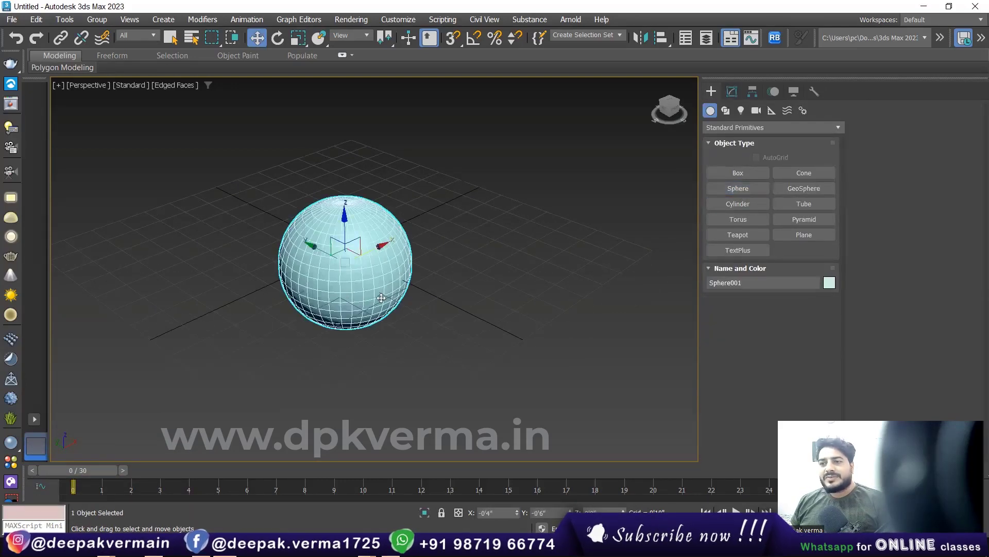
mouse_move(381, 298)
middle_down()
mouse_move(390, 301)
mouse_move(386, 272)
middle_up()
scroll(377, 276, up, 2)
scroll(377, 275, up, 2)
scroll(384, 286, down, 2)
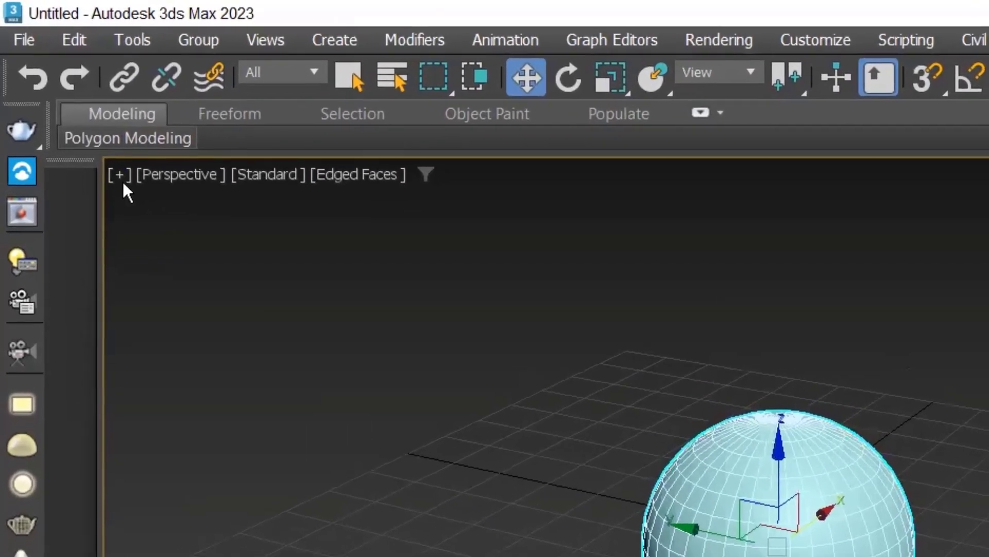
Step: Open the Viewport Configuration window from the Views menu and move it aside to its Statistics settings
click(58, 85)
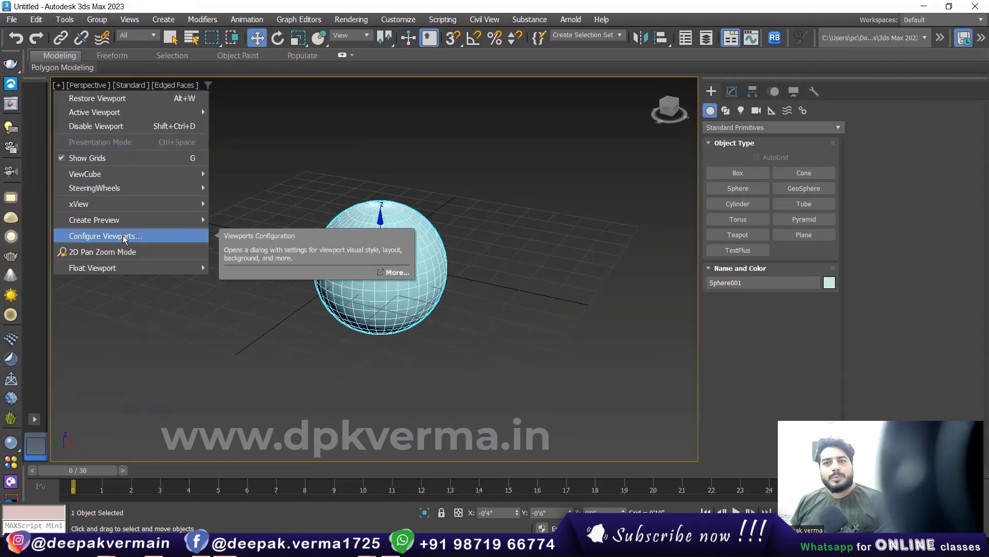
click(123, 239)
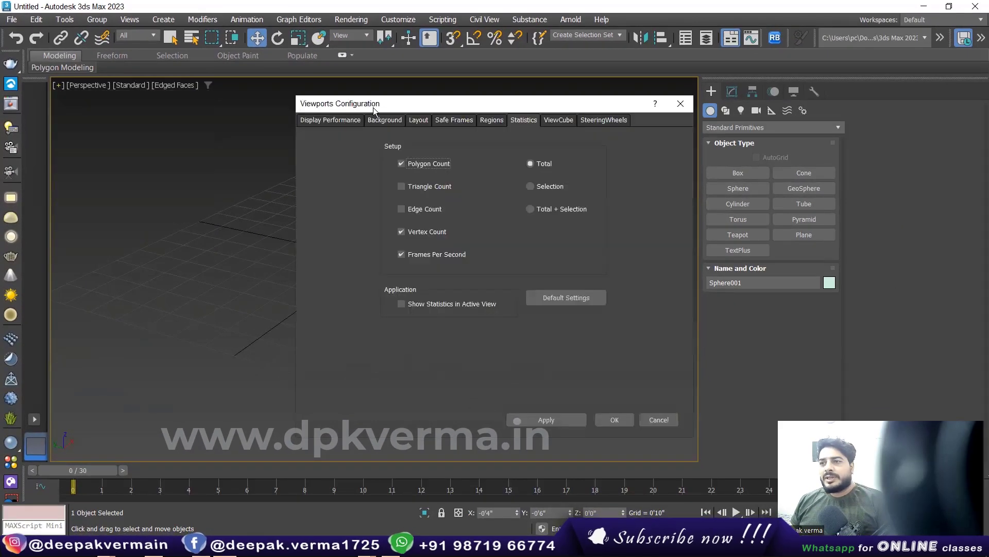
drag(373, 104, 194, 90)
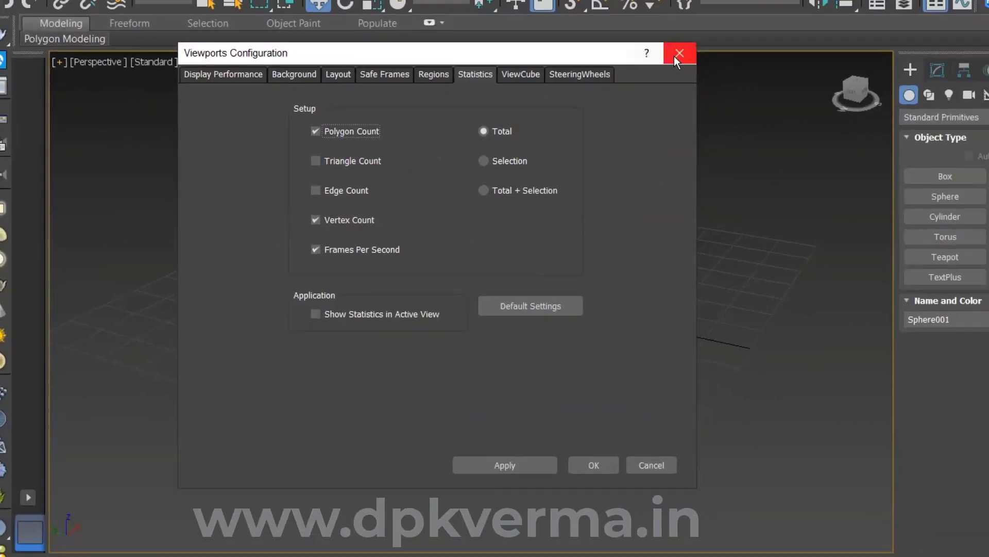
click(676, 56)
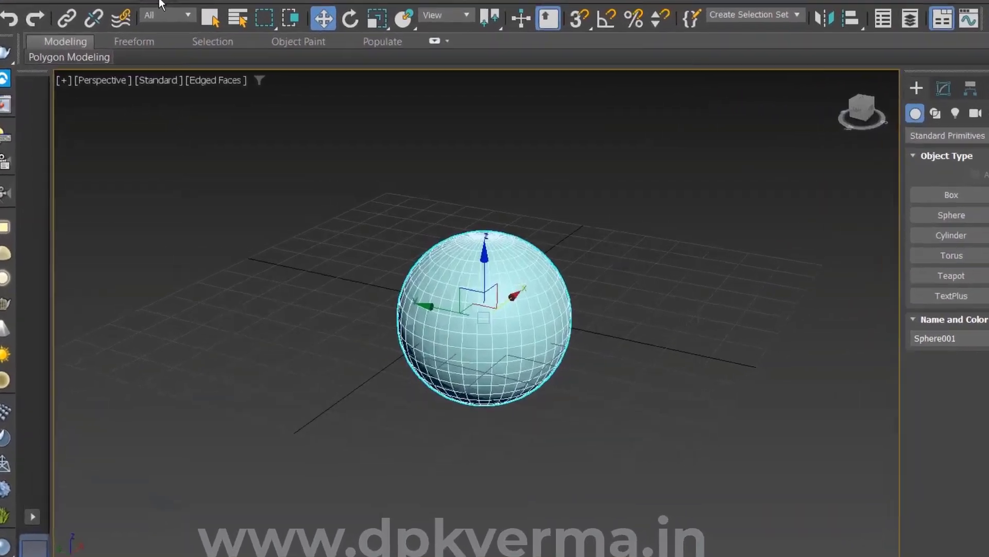
click(135, 19)
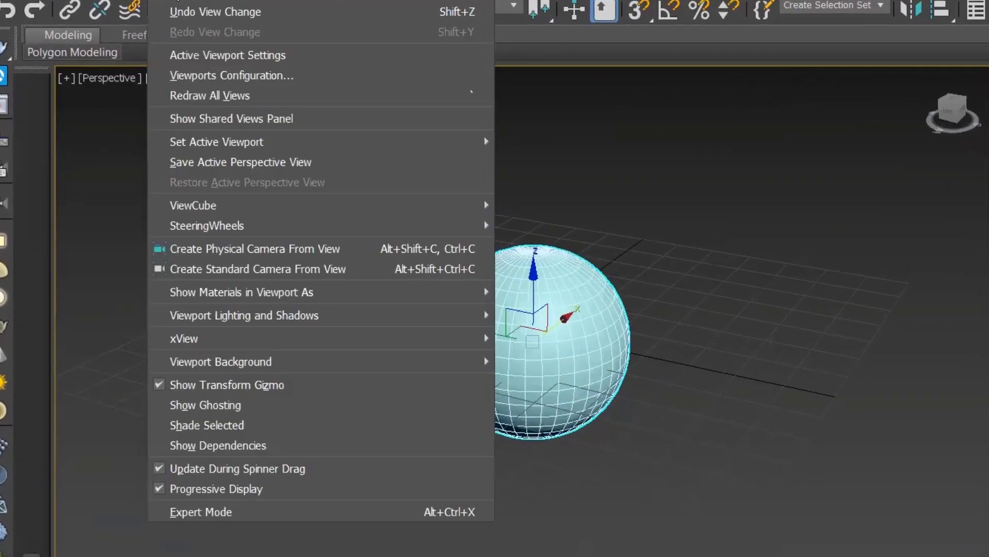
click(201, 77)
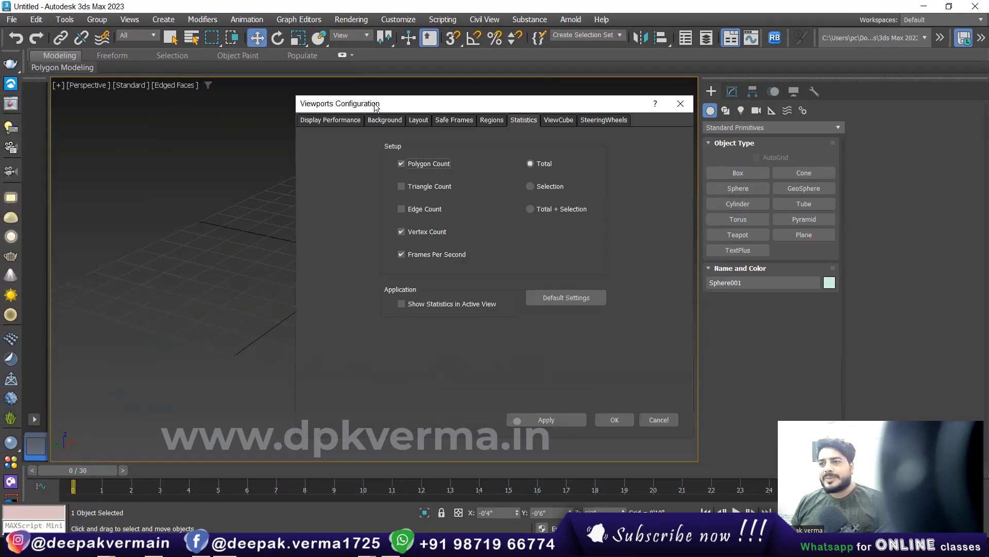
drag(376, 106, 187, 79)
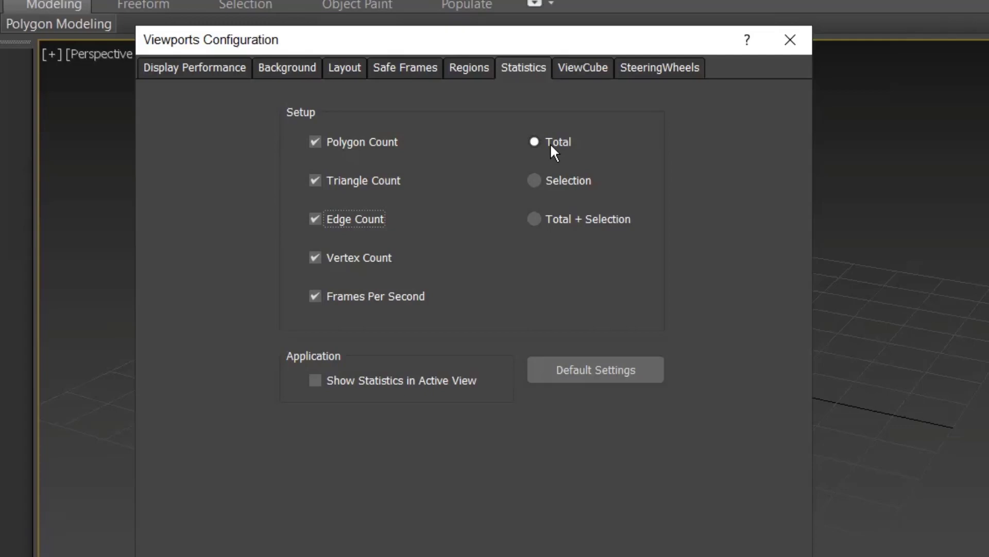
Step: Set viewport statistics to Total + Selection and apply them, showing Sphere001's 1,368 polys
click(555, 183)
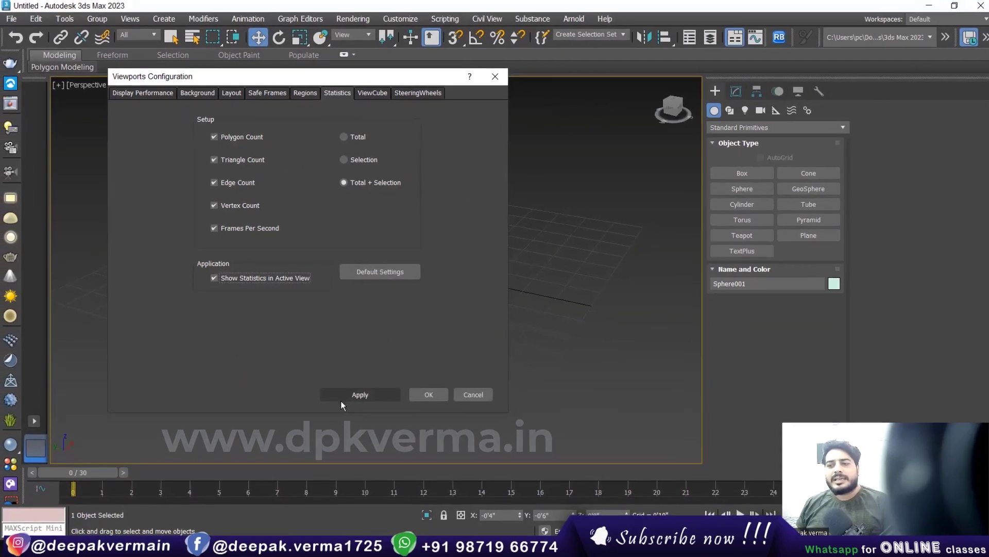
click(427, 393)
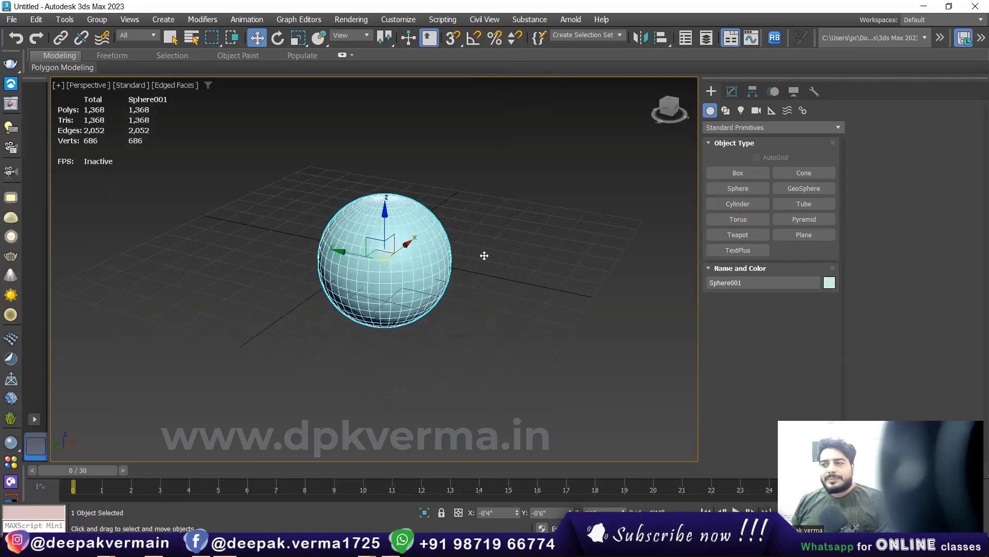
Step: Add a cone beside the sphere, raising the scene total to 1,656 polys
alt+middle_drag(484, 257, 475, 239)
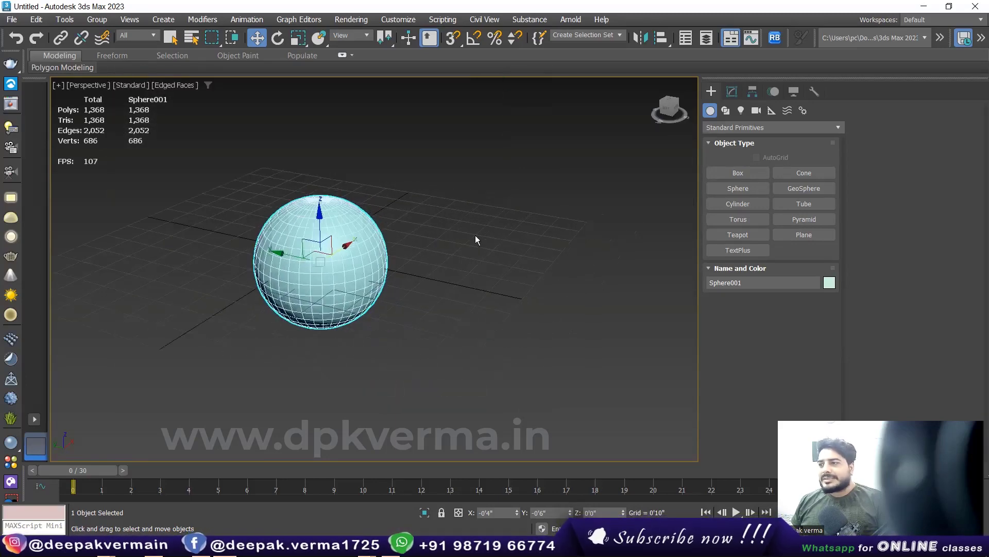
click(802, 173)
drag(548, 262, 587, 262)
click(603, 211)
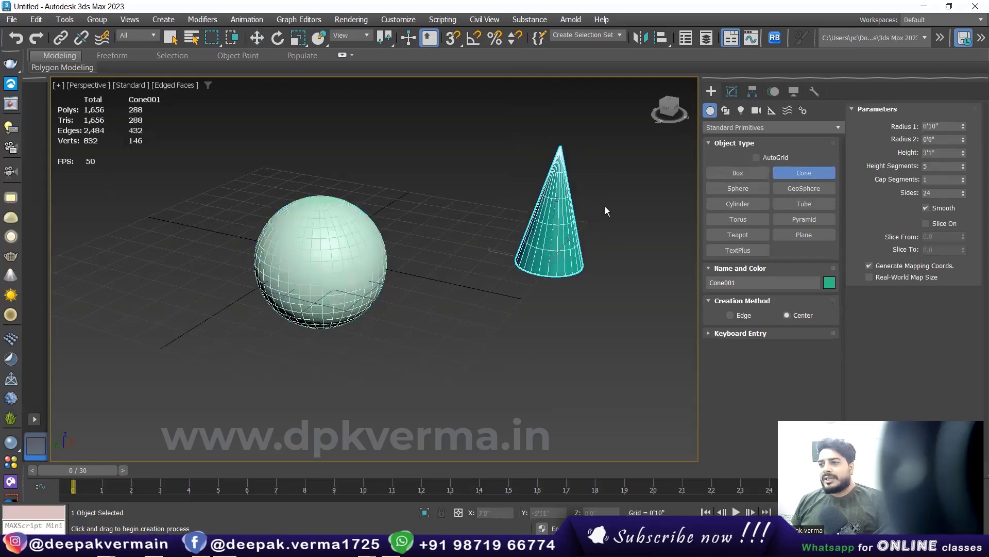
click(515, 226)
key(w)
Step: Reselect Sphere001 to compare its 1,368 polys against the scene total
middle_drag(468, 231, 471, 228)
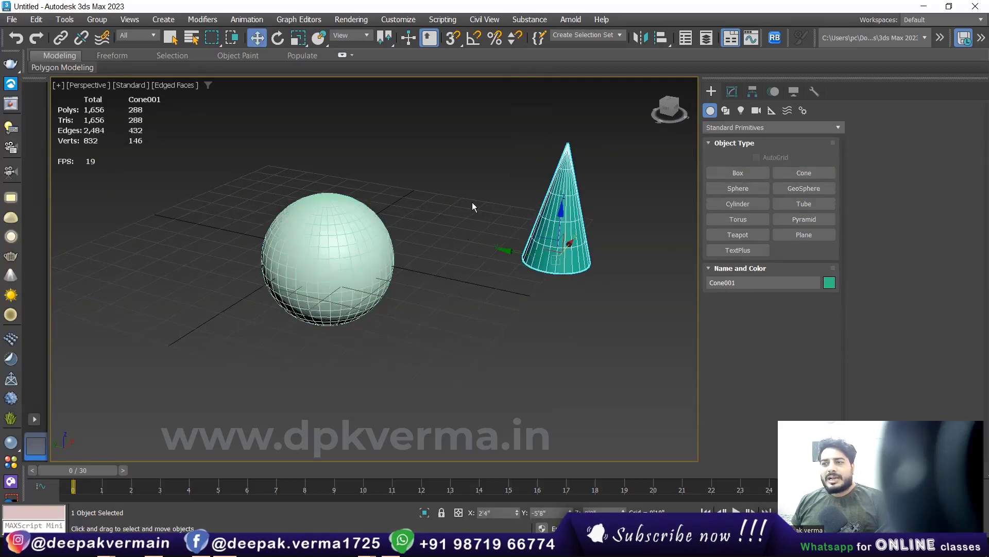
click(447, 184)
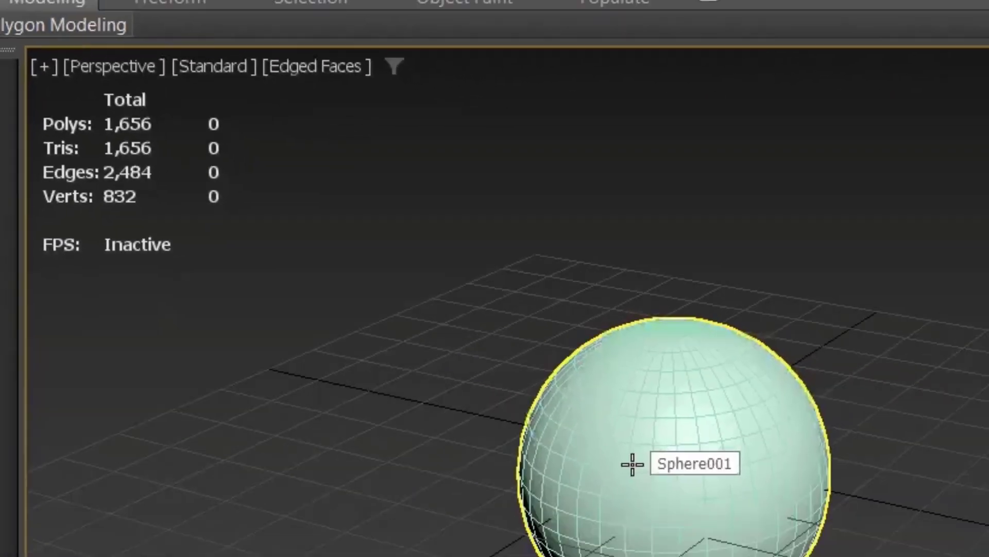
click(308, 280)
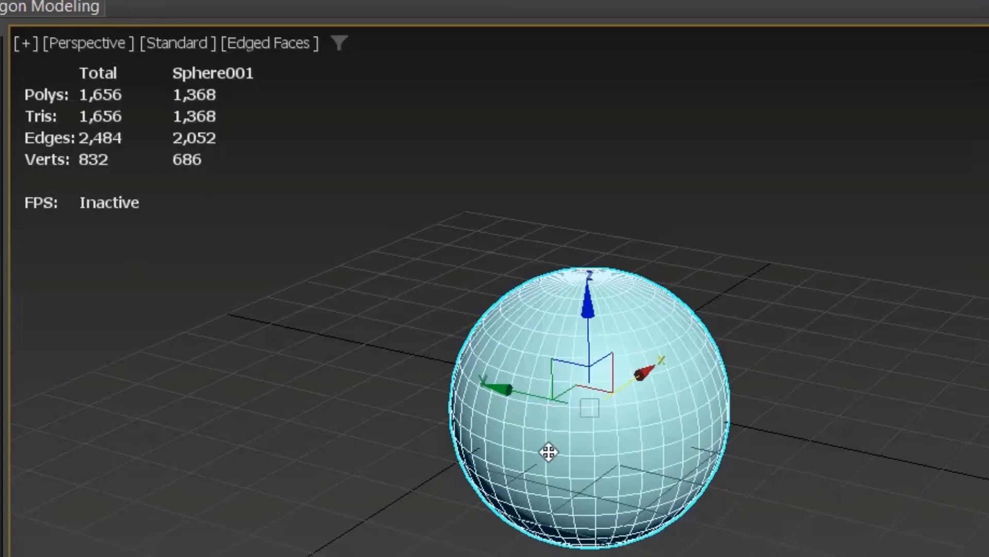
mouse_move(559, 435)
middle_down()
mouse_move(623, 331)
mouse_move(461, 329)
mouse_move(446, 481)
mouse_move(574, 490)
middle_up()
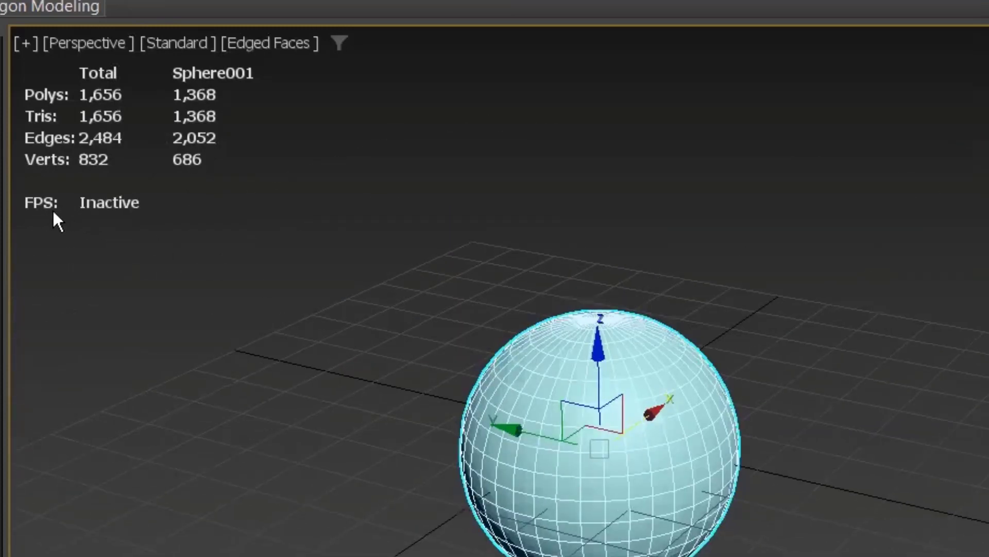
mouse_move(512, 435)
middle_down()
mouse_move(471, 343)
mouse_move(438, 448)
mouse_move(216, 278)
middle_up()
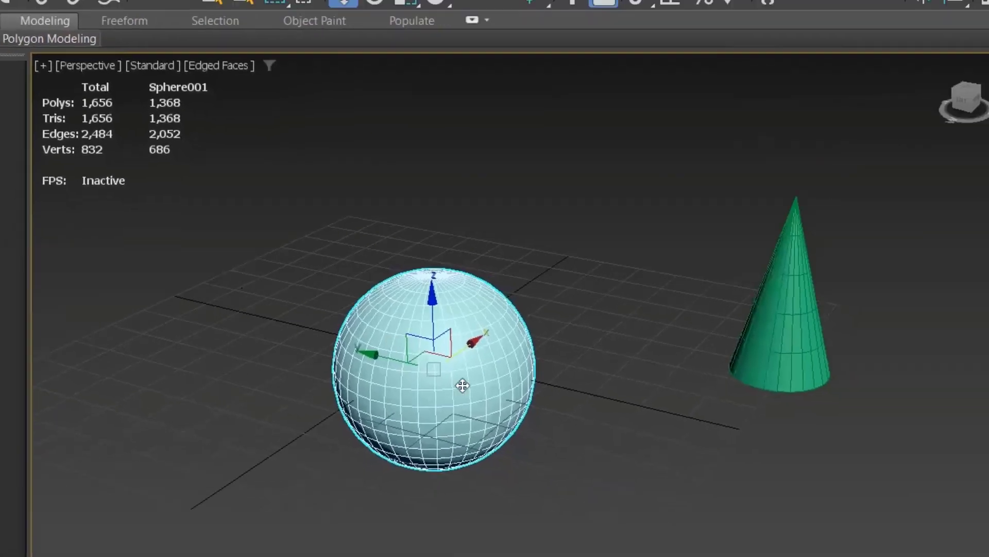
middle_drag(292, 340, 339, 241)
scroll(338, 241, up, 2)
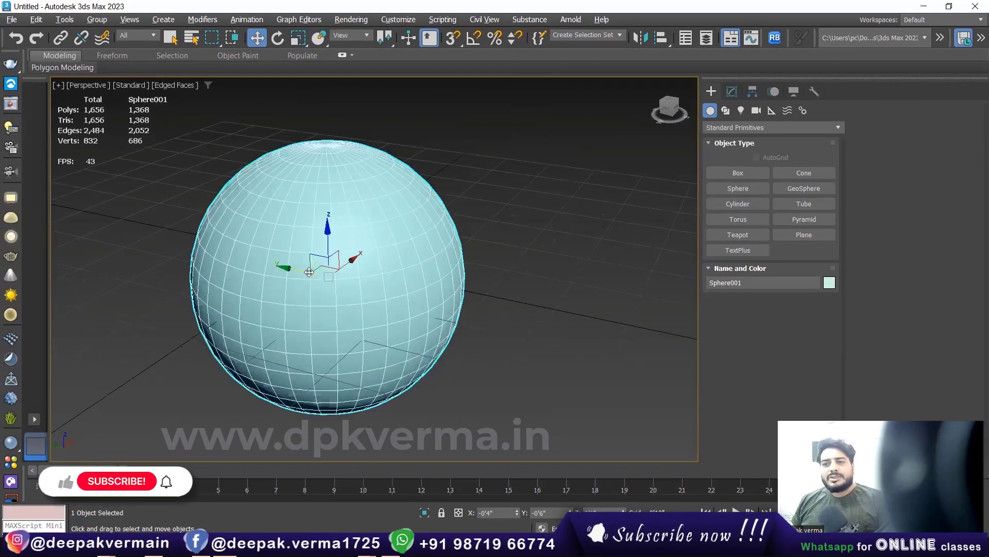
scroll(337, 237, up, 2)
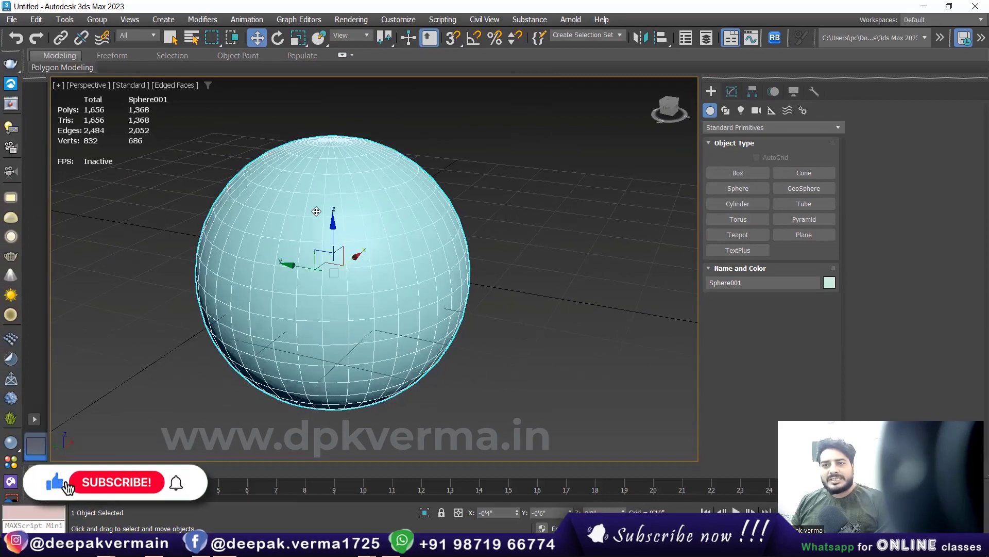
Step: Drop Sphere001's segments from 38 to 4 and orbit around the low-poly result
click(732, 94)
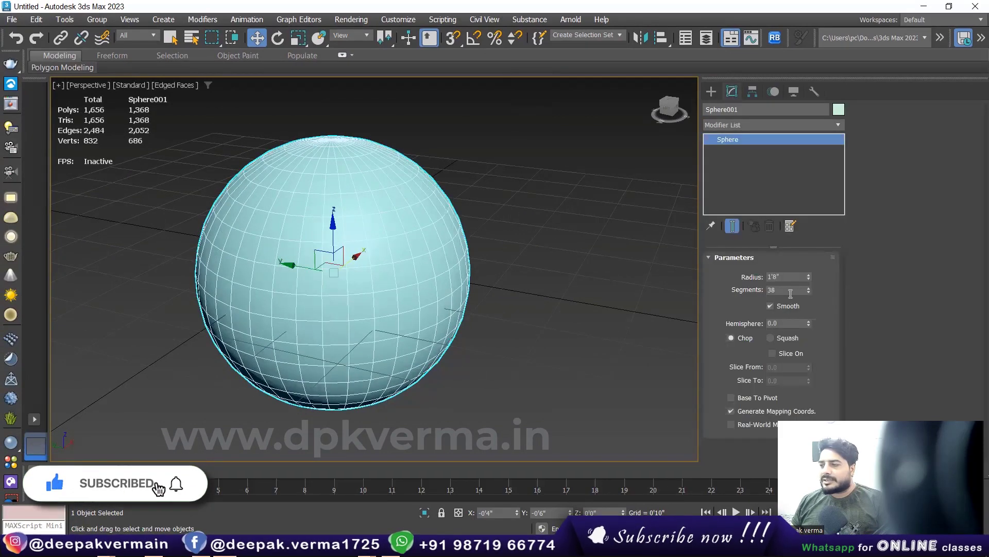
drag(808, 293, 808, 309)
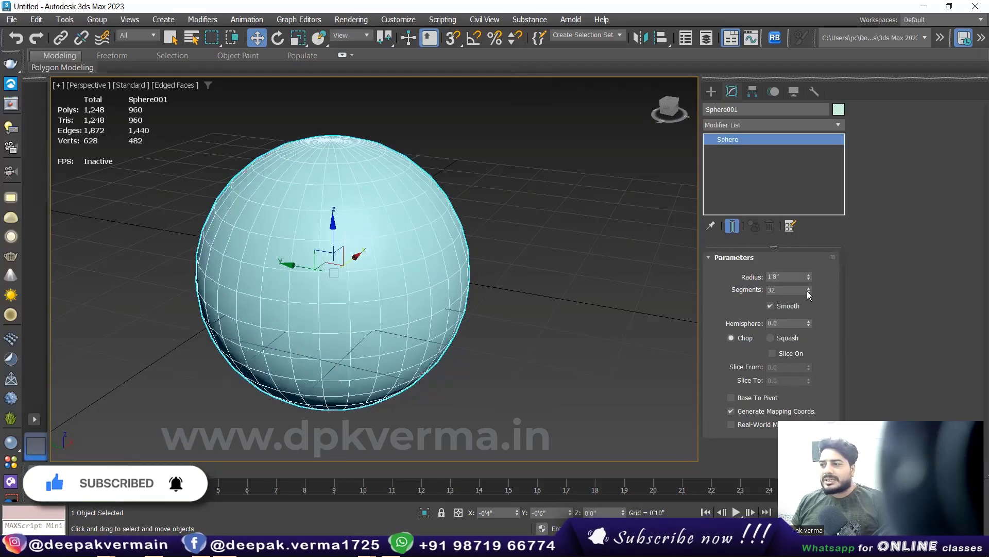
drag(808, 292, 808, 330)
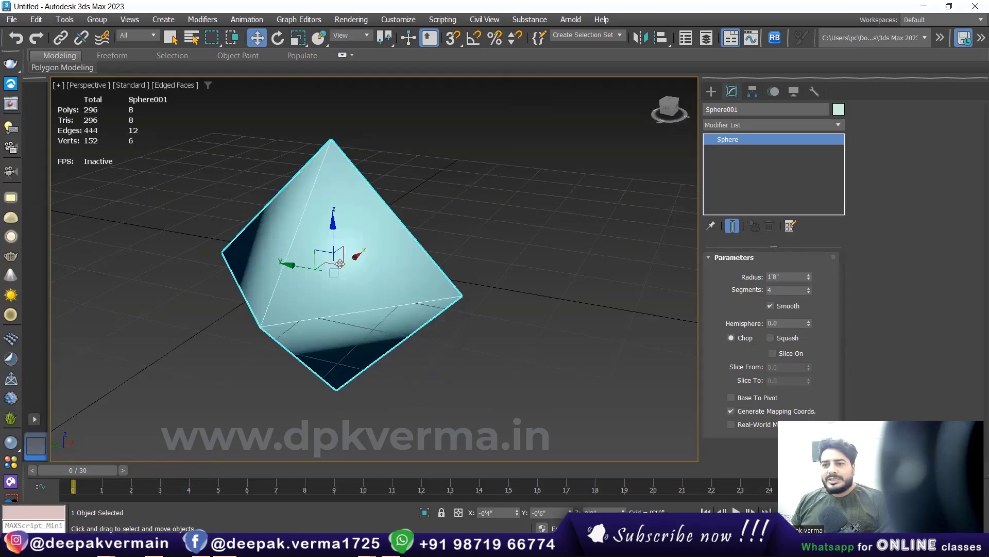
alt+middle_drag(206, 154, 139, 119)
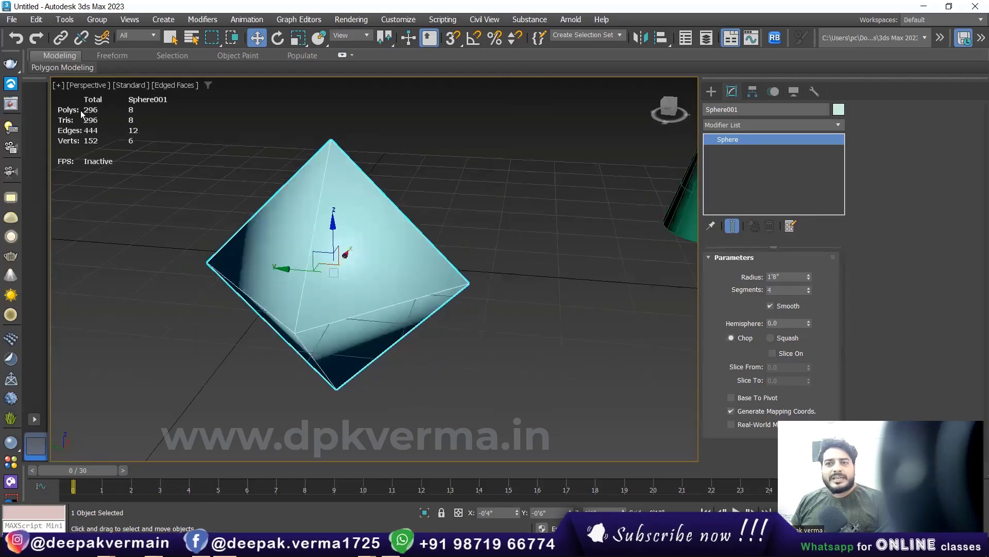
mouse_move(356, 260)
alt+middle_down()
mouse_move(356, 251)
mouse_move(298, 255)
mouse_move(350, 244)
mouse_move(249, 261)
mouse_move(330, 247)
mouse_move(323, 203)
mouse_move(344, 336)
mouse_move(211, 177)
alt+middle_up()
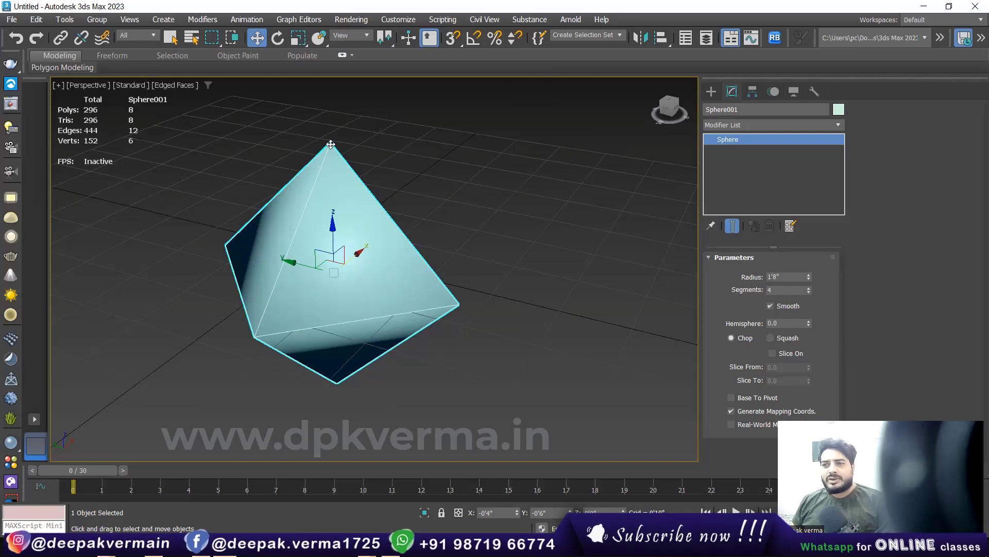
alt+middle_drag(335, 380, 356, 327)
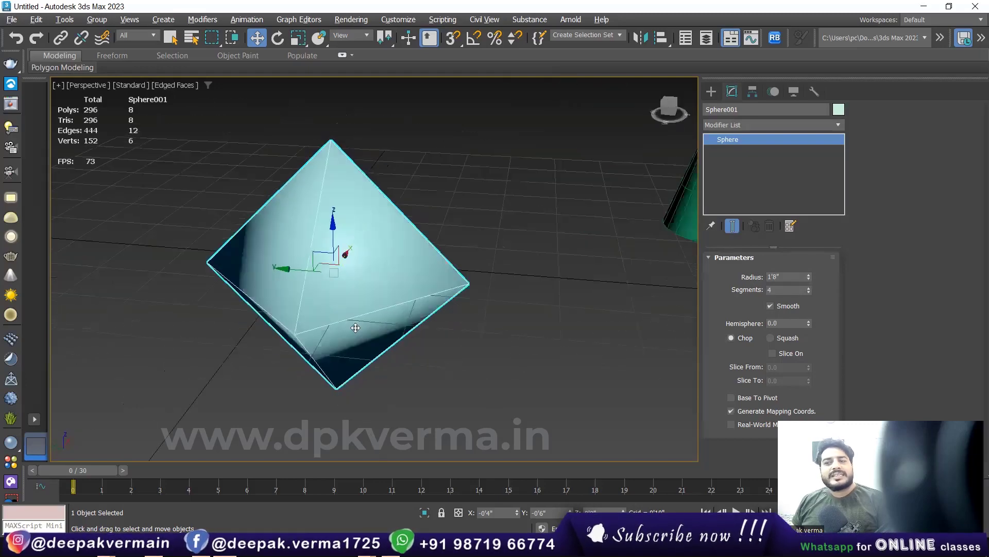
Step: Raise the sphere's segments back to 28, giving 728 polys and a 1,016-poly total
click(807, 288)
drag(808, 288, 807, 275)
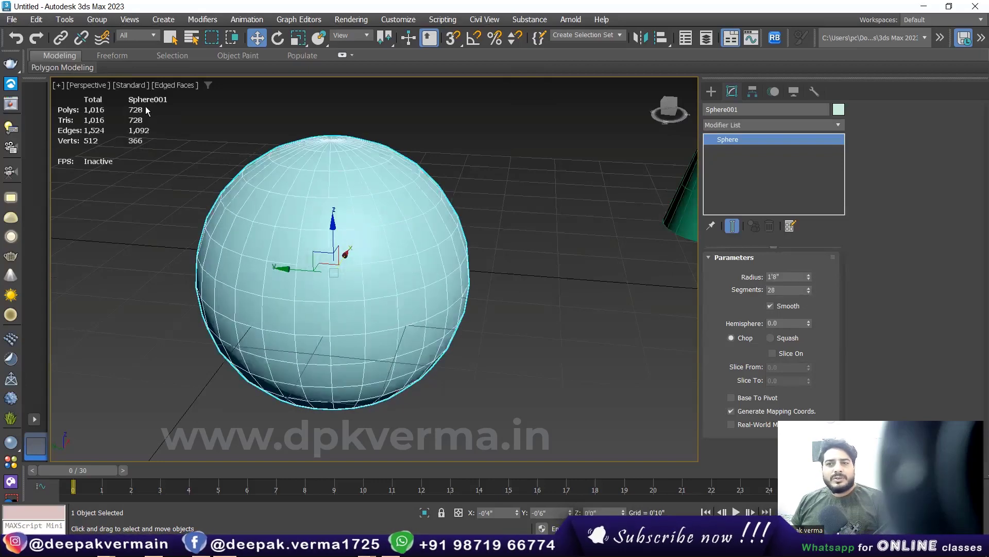
mouse_move(342, 283)
alt+middle_down()
mouse_move(394, 254)
mouse_move(365, 257)
mouse_move(363, 279)
mouse_move(332, 293)
alt+middle_up()
scroll(363, 279, down, 3)
scroll(424, 205, down, 3)
scroll(423, 205, down, 3)
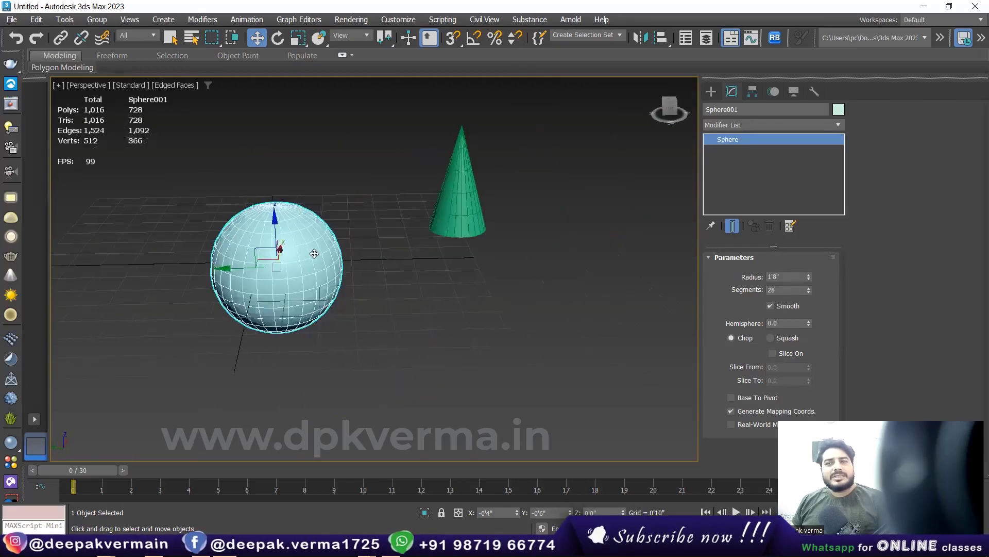
scroll(341, 263, down, 3)
middle_drag(342, 264, 335, 261)
click(711, 91)
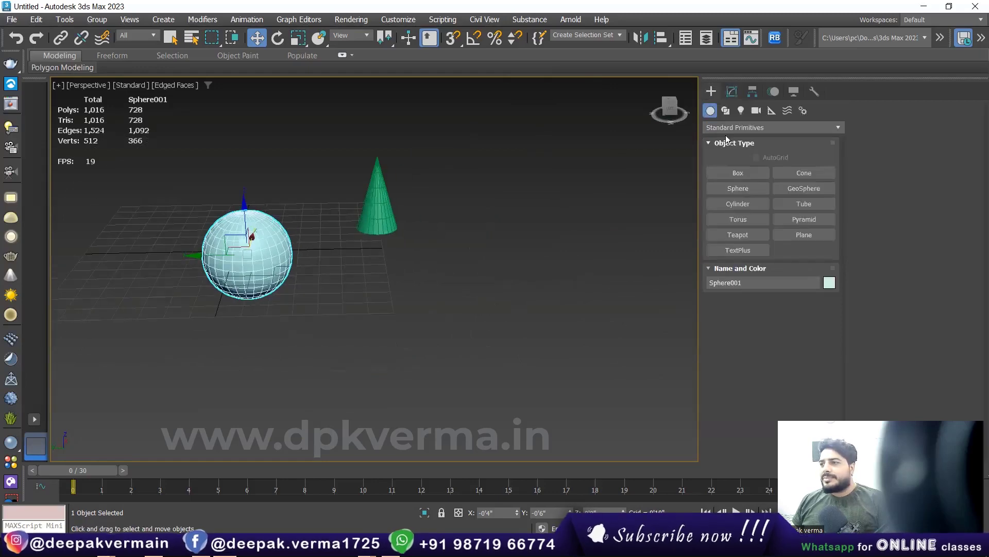
click(727, 128)
Step: Place a Banyan tree from AEC Extended Foliage into the scene
click(718, 247)
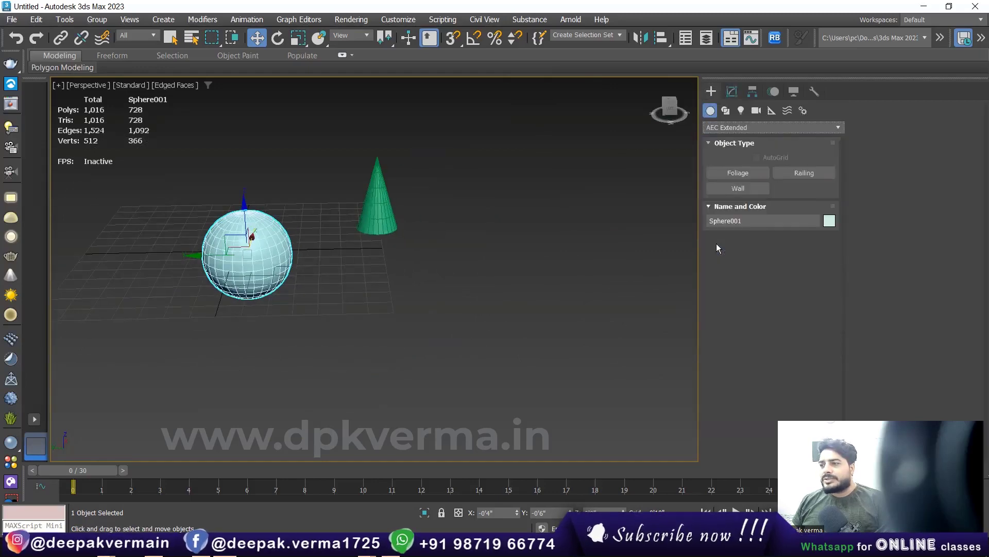
click(738, 172)
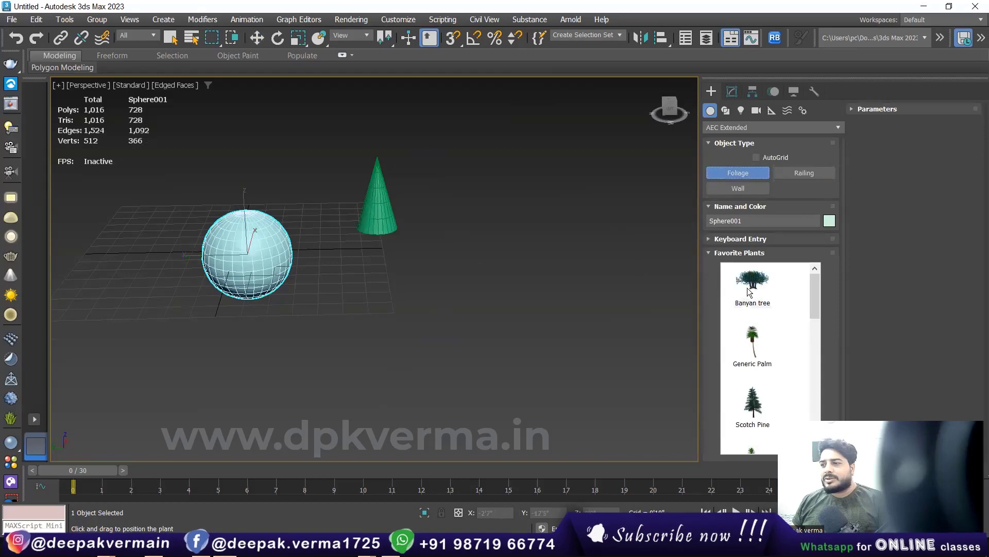
click(639, 268)
scroll(553, 220, down, 3)
scroll(541, 334, down, 2)
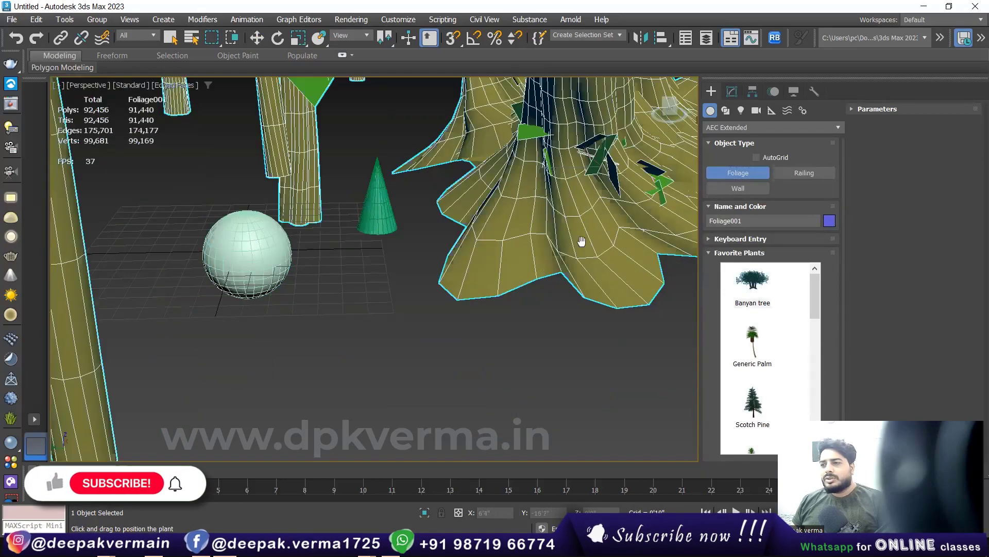
scroll(541, 334, down, 3)
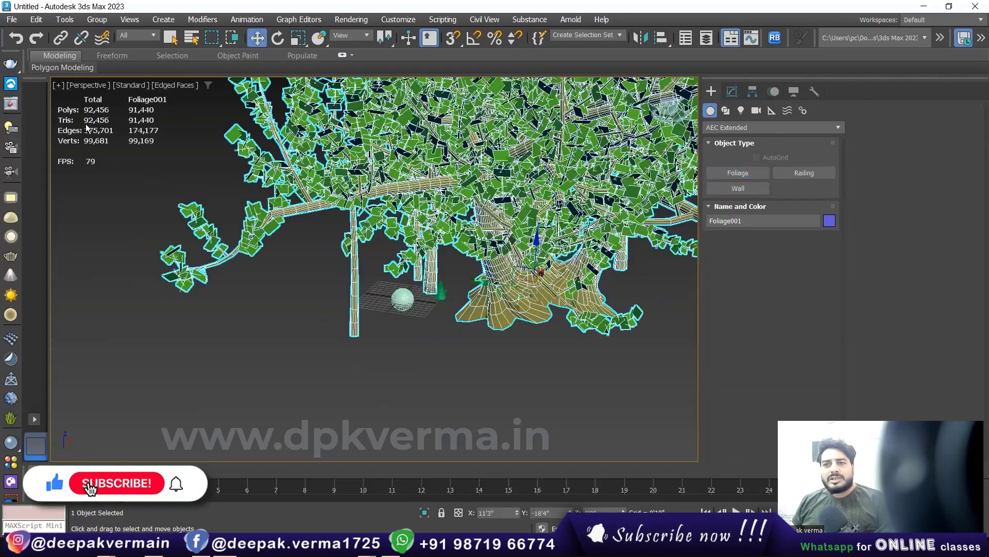
scroll(514, 328, up, 2)
key(w)
scroll(306, 272, down, 3)
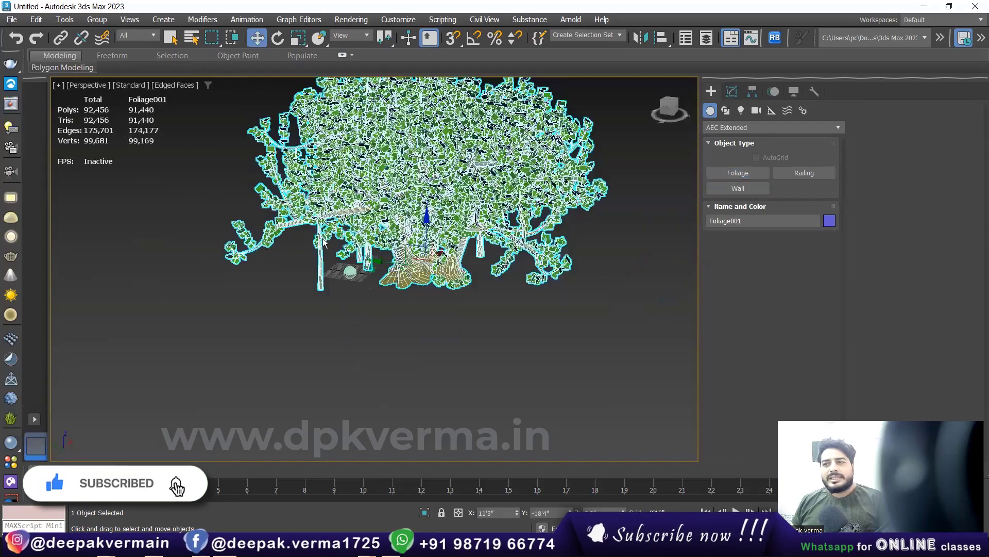
alt+middle_drag(306, 272, 308, 259)
middle_drag(307, 259, 311, 279)
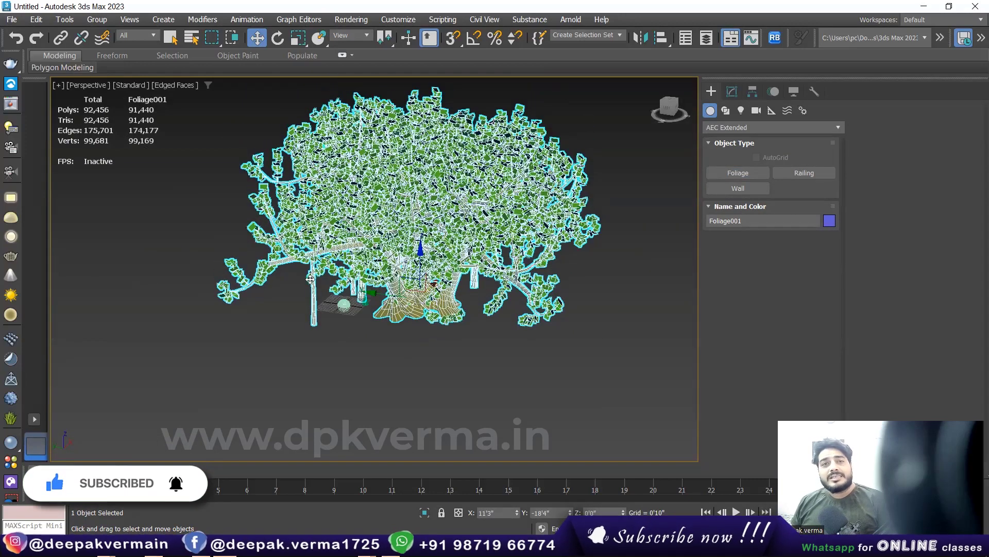
Step: Select the 91,440-poly tree to check its count, then delete it
click(316, 336)
click(415, 234)
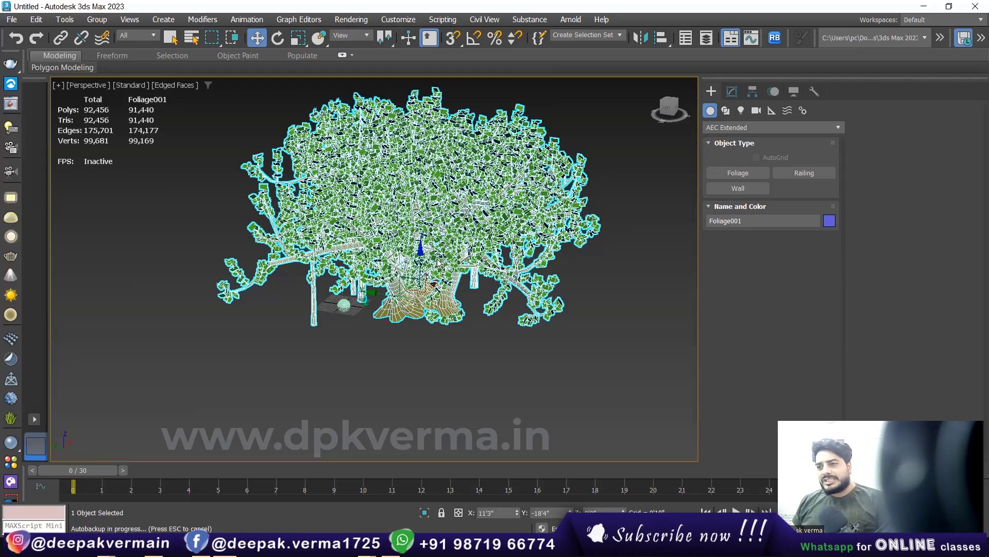
scroll(362, 236, down, 3)
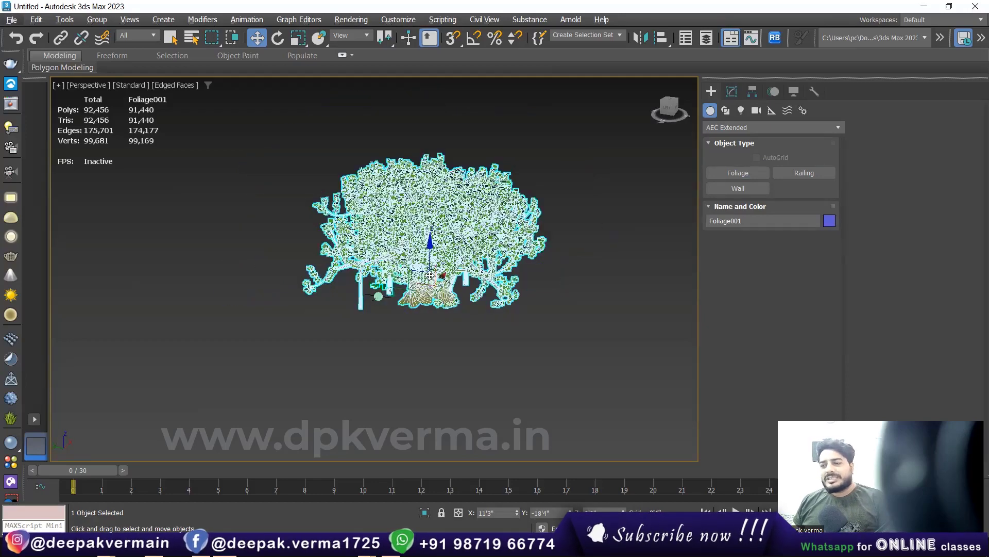
scroll(362, 236, up, 6)
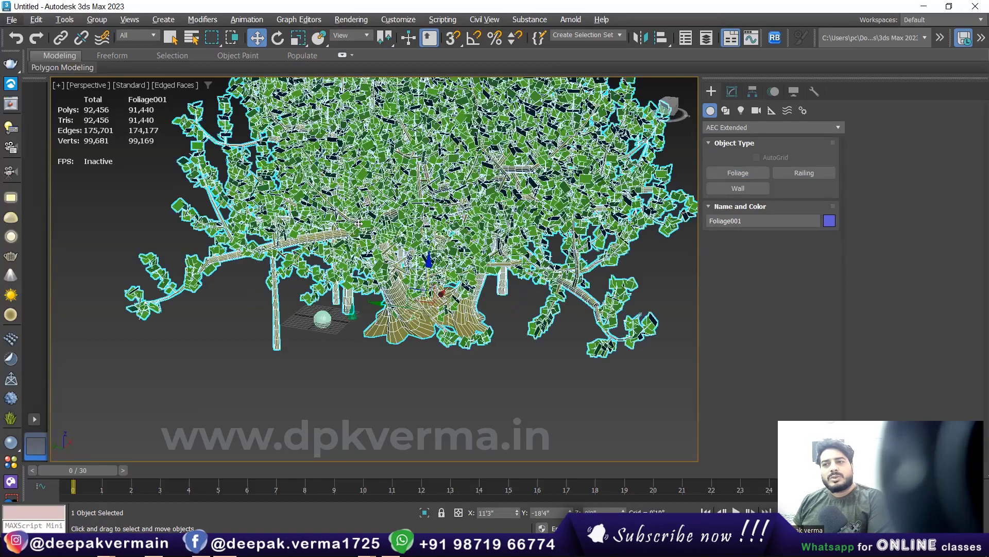
scroll(368, 252, down, 2)
key(Delete)
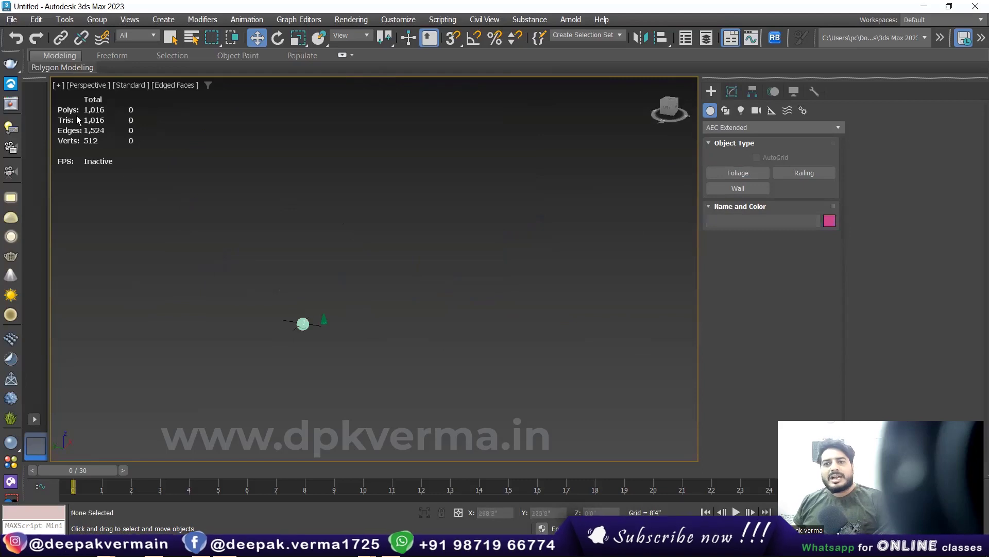
Step: Select the sphere, then both sphere and cone, then clear the selection
scroll(183, 226, up, 3)
scroll(408, 291, up, 2)
click(382, 324)
scroll(385, 348, up, 1)
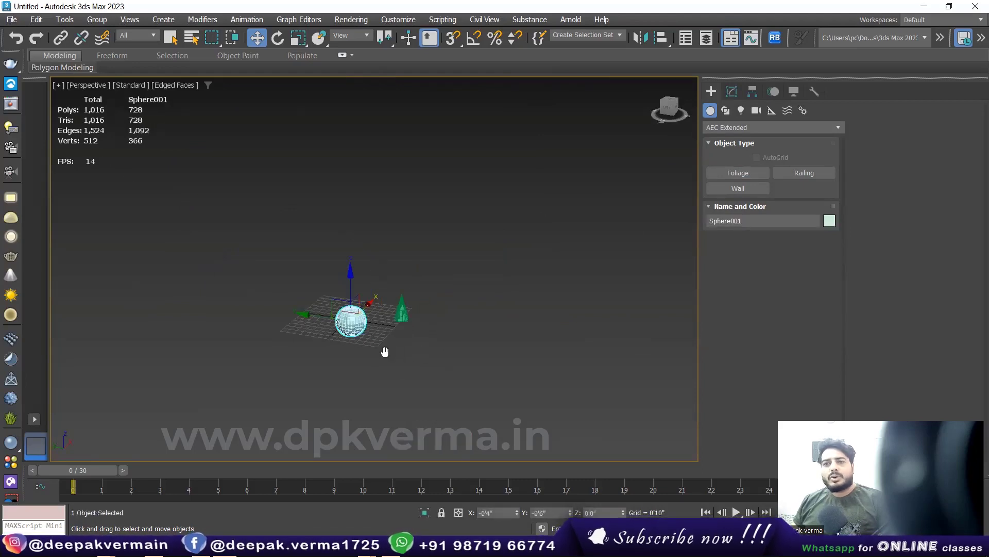
alt+middle_drag(386, 348, 380, 360)
drag(414, 273, 243, 352)
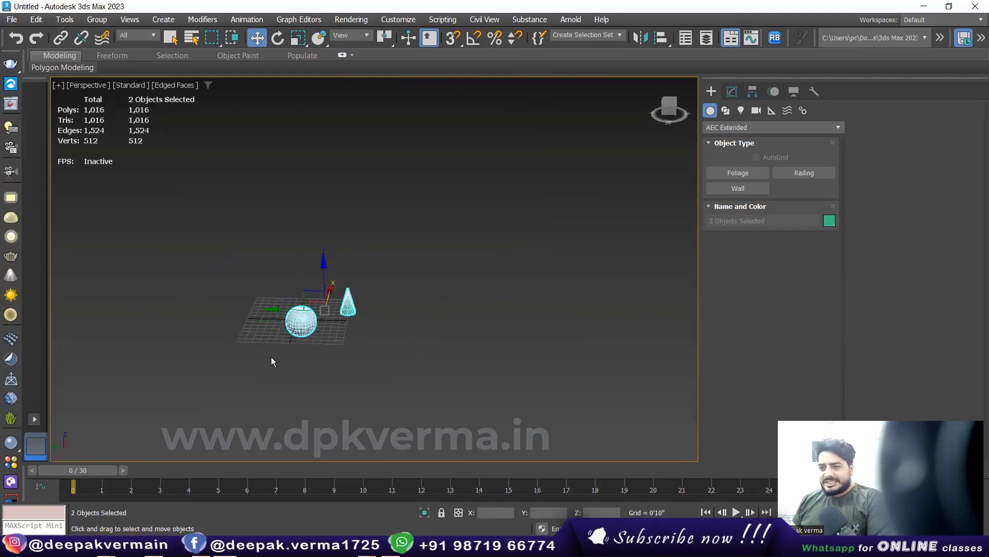
click(289, 347)
scroll(308, 337, up, 3)
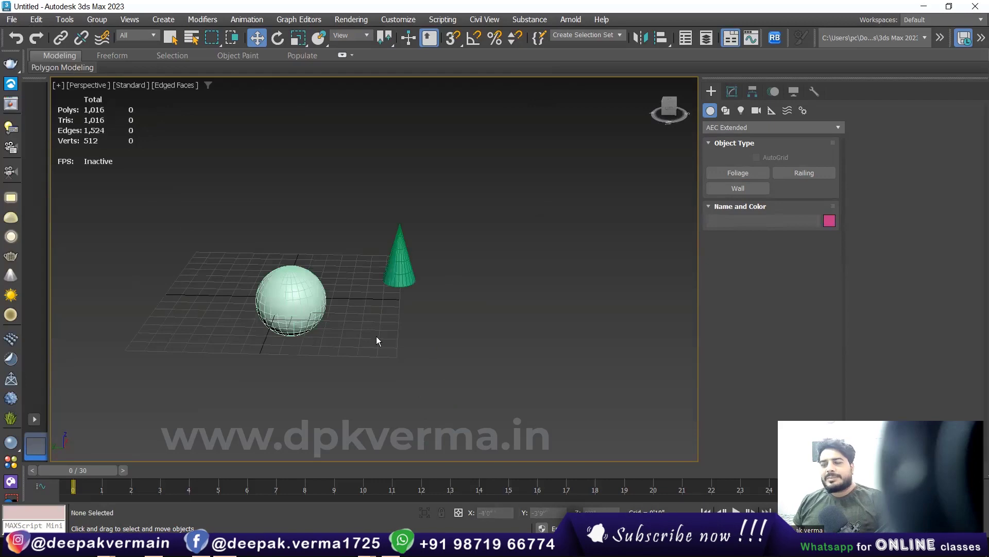
Step: Launch the Polygon Counter utility from the Utilities panel's More list
click(809, 93)
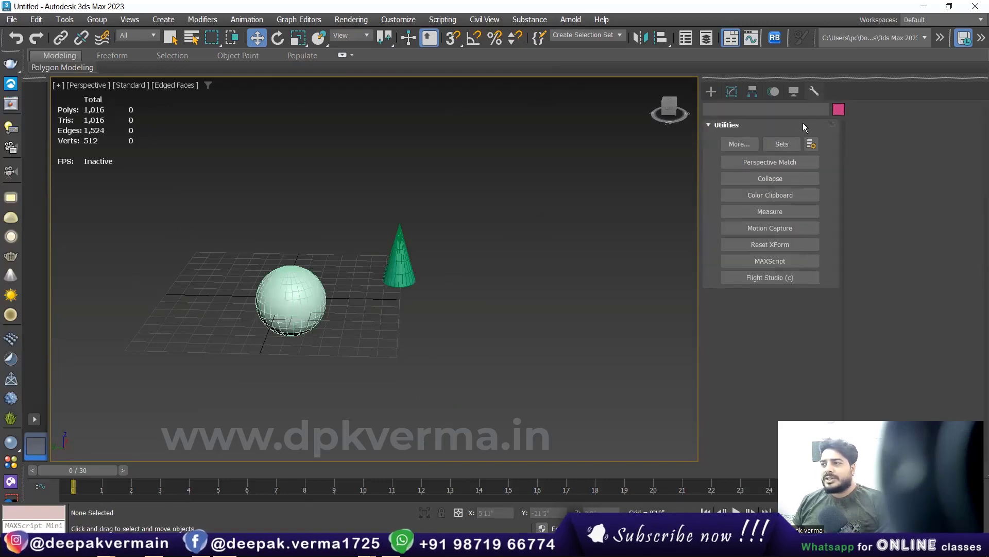
click(739, 146)
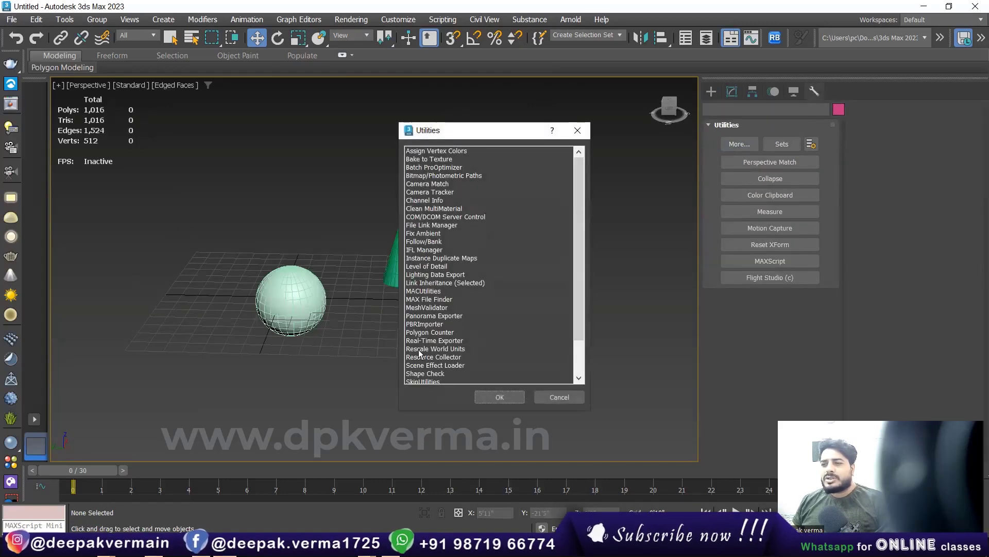
click(412, 333)
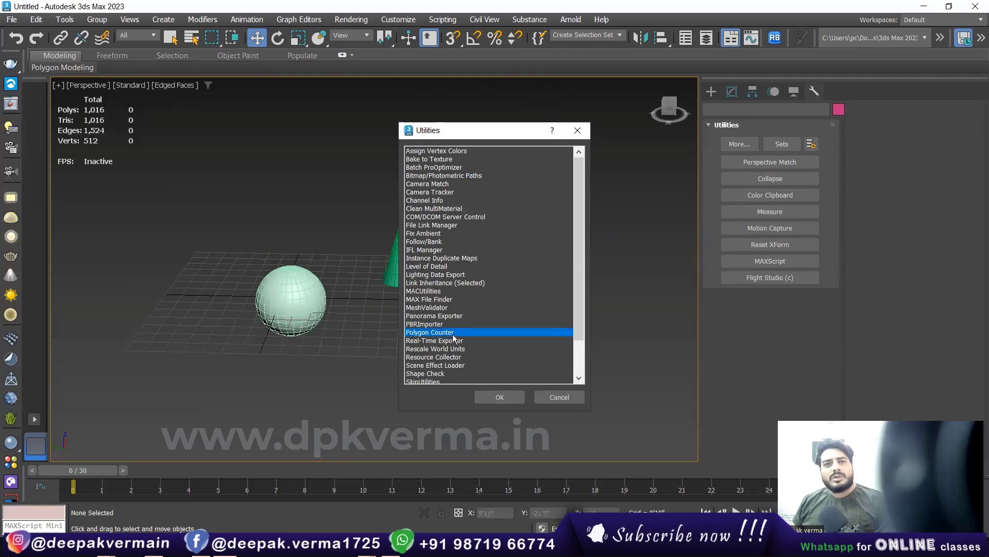
click(501, 396)
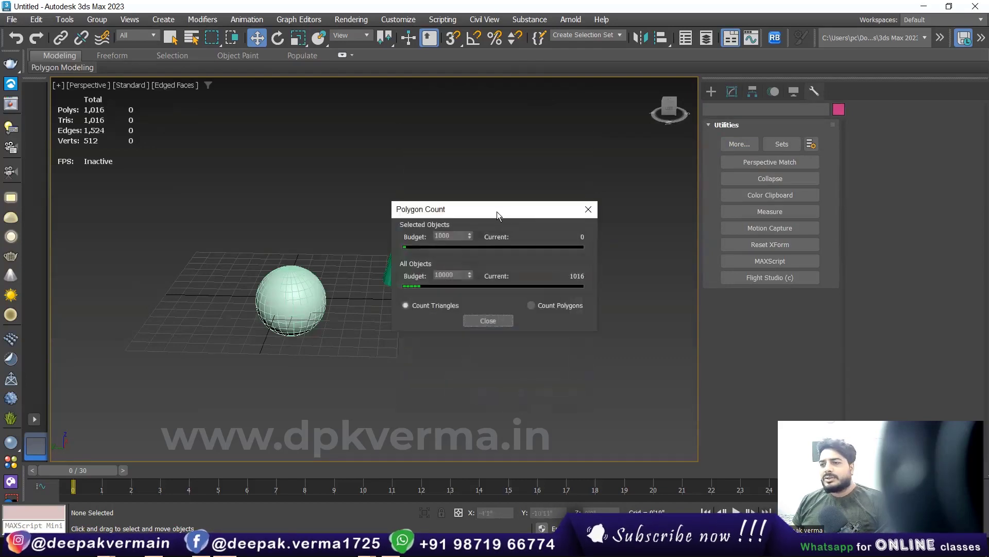
Step: Select the sphere, set the Selected Objects budget to 1030, then select the cone showing 288
drag(424, 214, 519, 176)
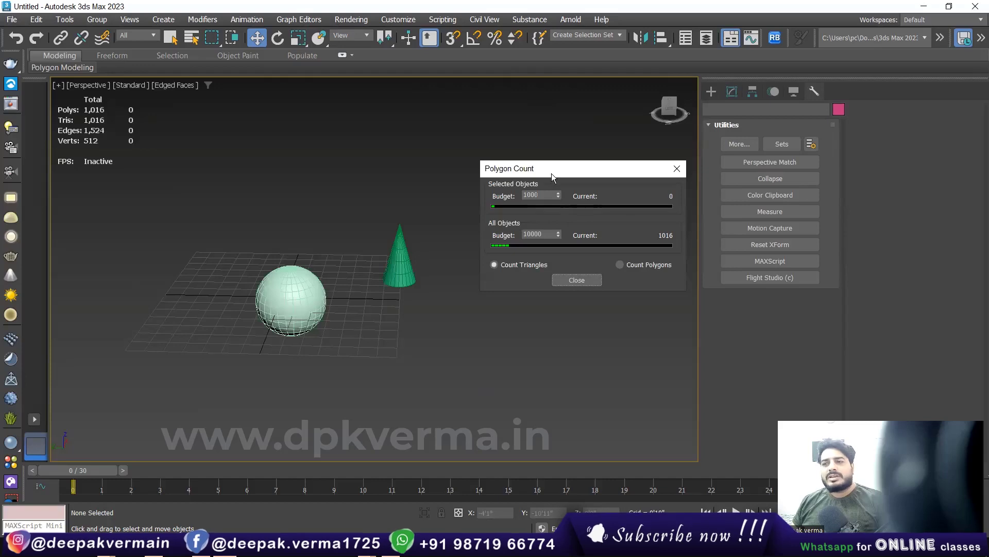
click(310, 290)
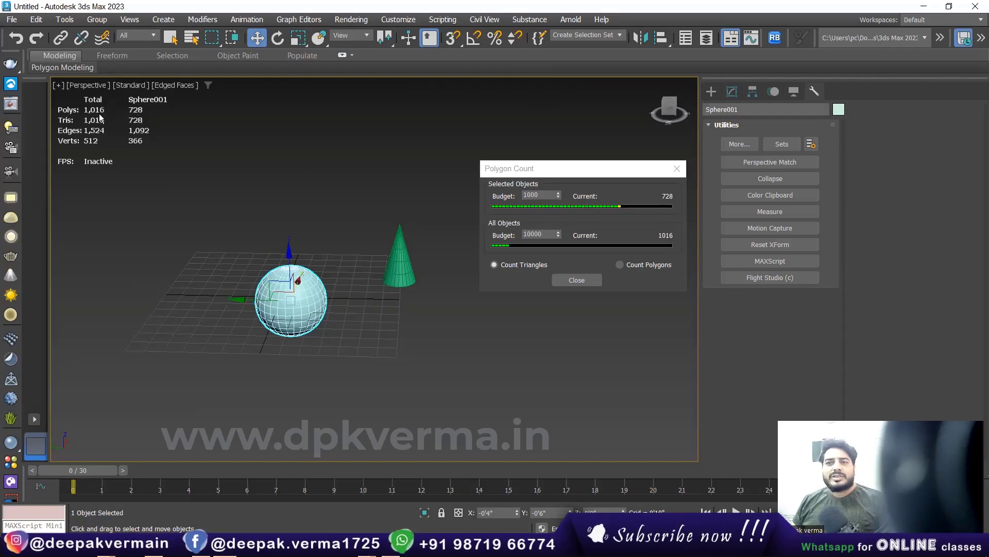
click(558, 192)
mouse_move(558, 192)
mouse_down()
mouse_move(557, 206)
mouse_move(558, 193)
mouse_up()
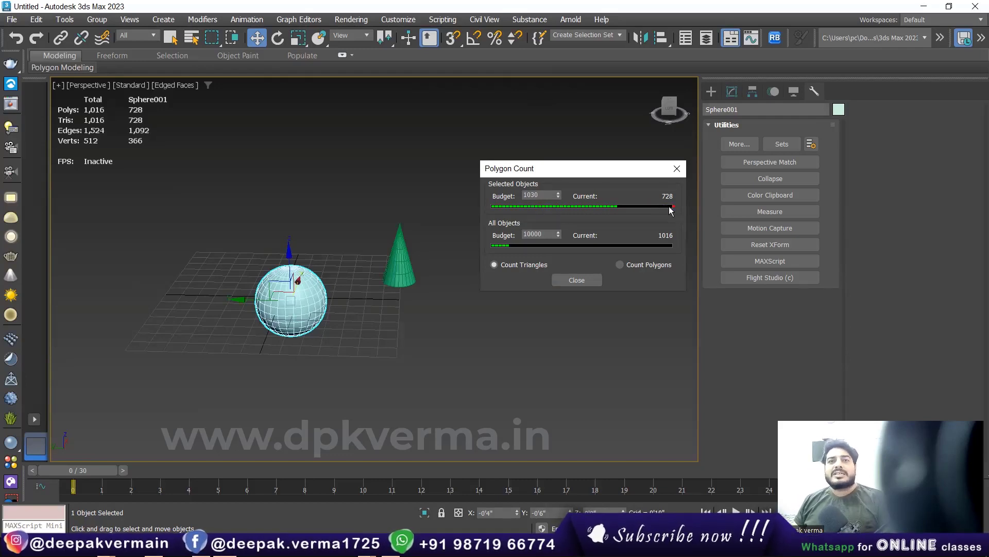
click(396, 255)
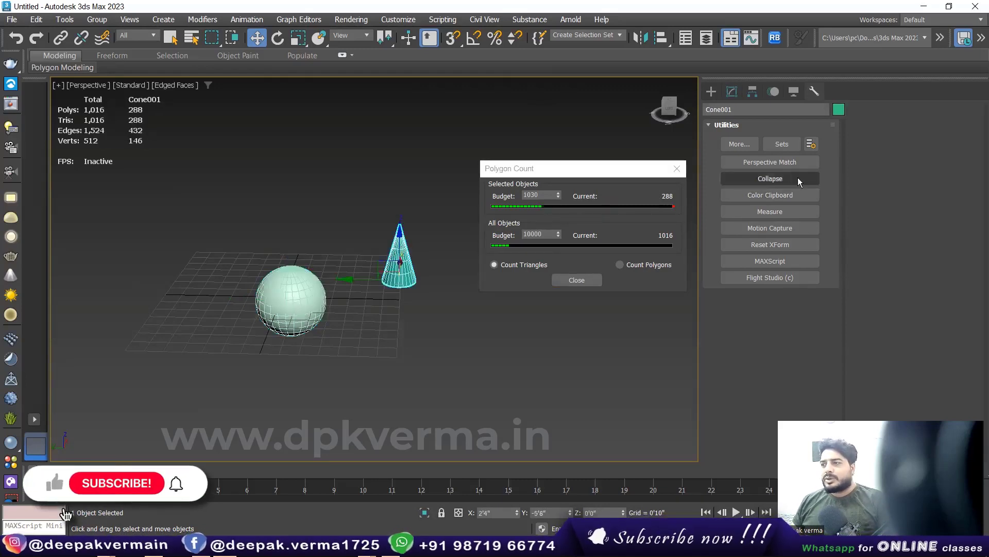
Step: Change Cone001's sides to 71, then down to 40, giving 480 polys
click(733, 92)
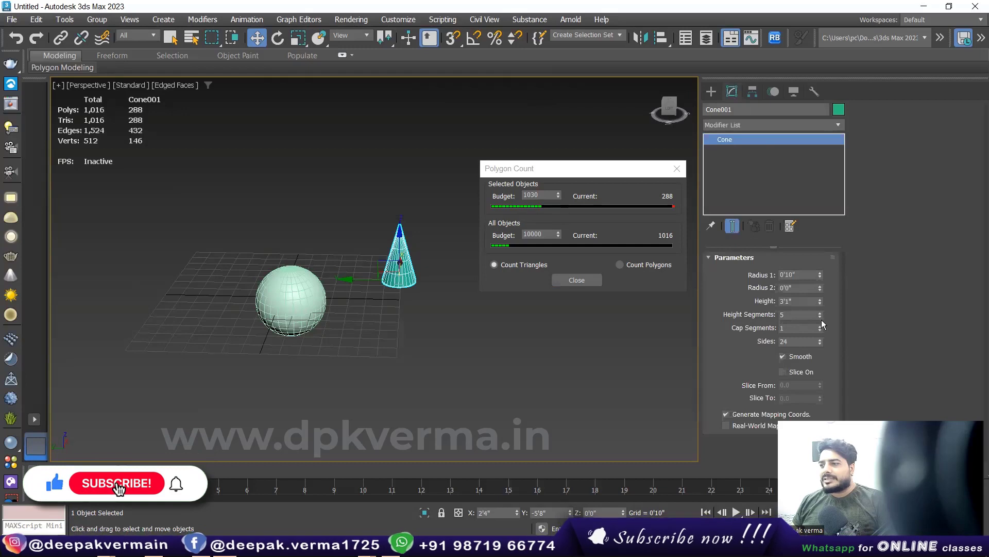
drag(820, 342, 820, 328)
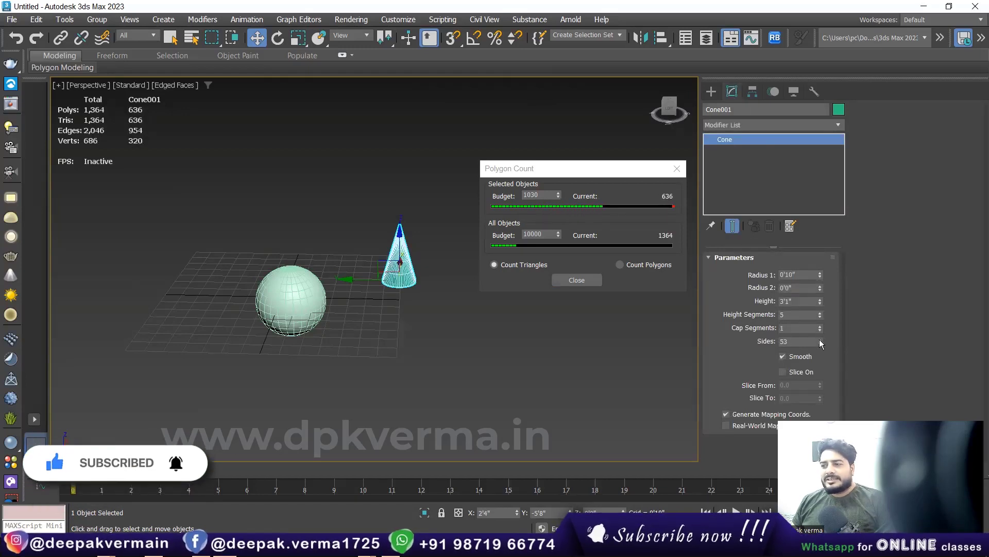
drag(821, 343, 820, 333)
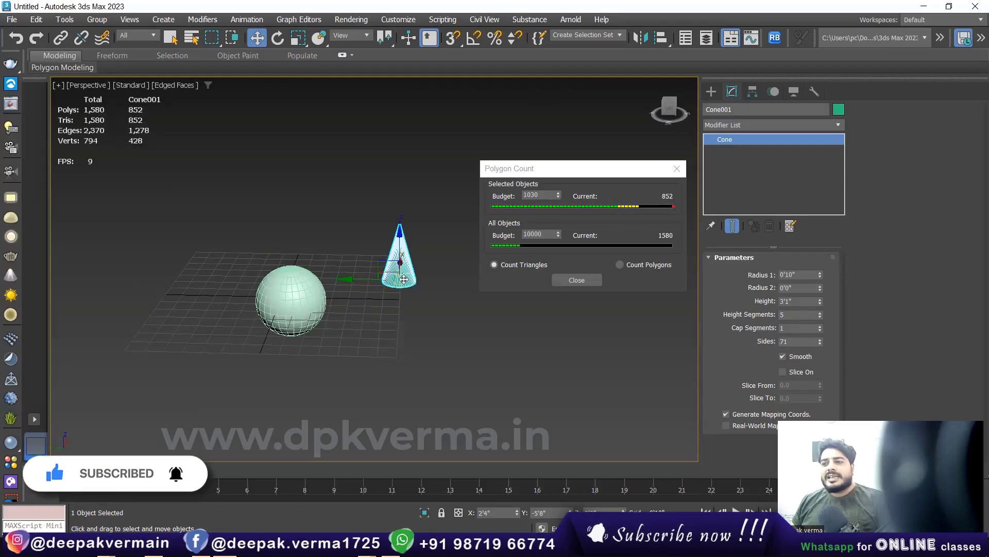
scroll(404, 279, up, 5)
scroll(404, 279, down, 2)
drag(819, 343, 819, 358)
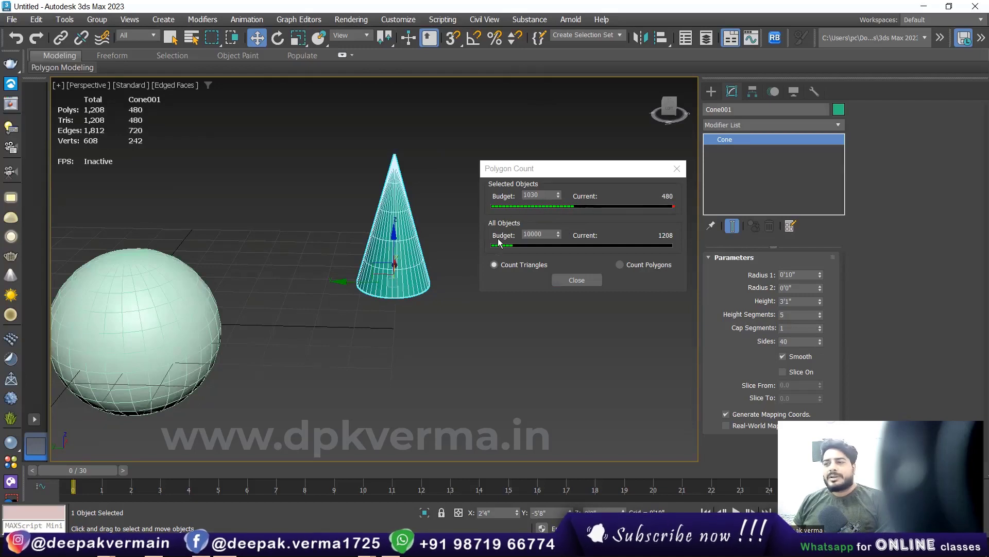
Step: Switch the counter to Count Polygons, close Polygon Count, and select both objects
click(646, 267)
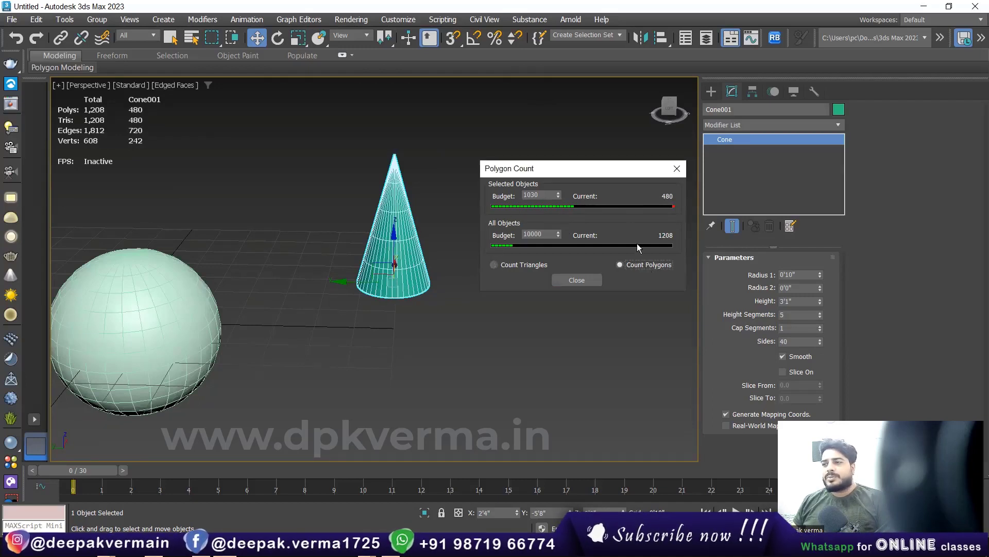
click(576, 280)
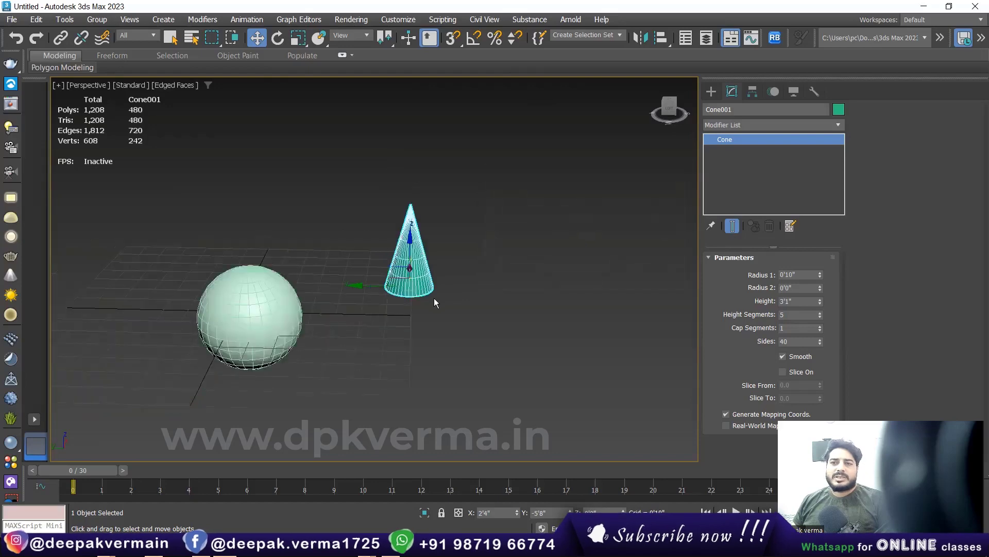
alt+middle_drag(572, 281, 449, 295)
click(513, 218)
drag(513, 218, 239, 382)
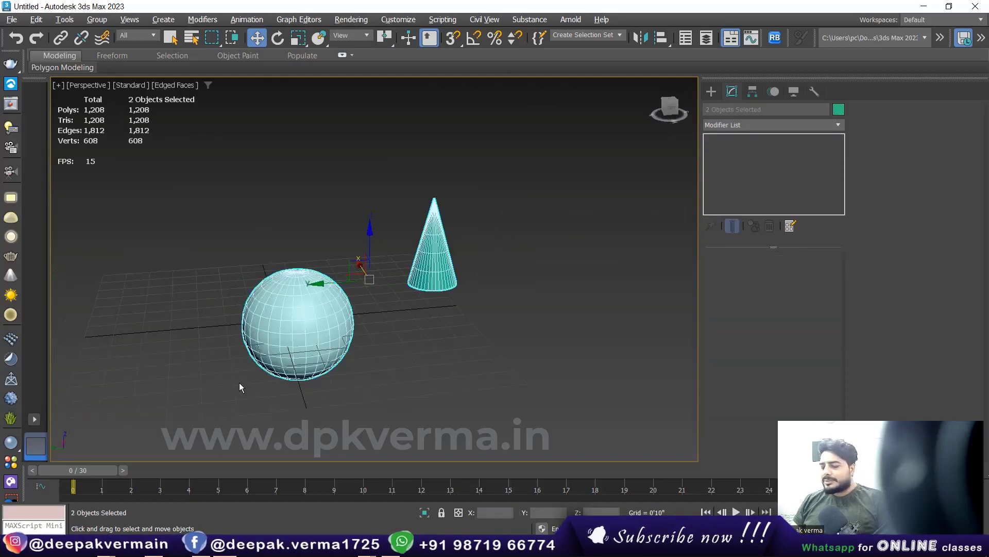
Step: Delete the sphere and cone, leaving an empty grid with 0 polys in the statistics
key(Delete)
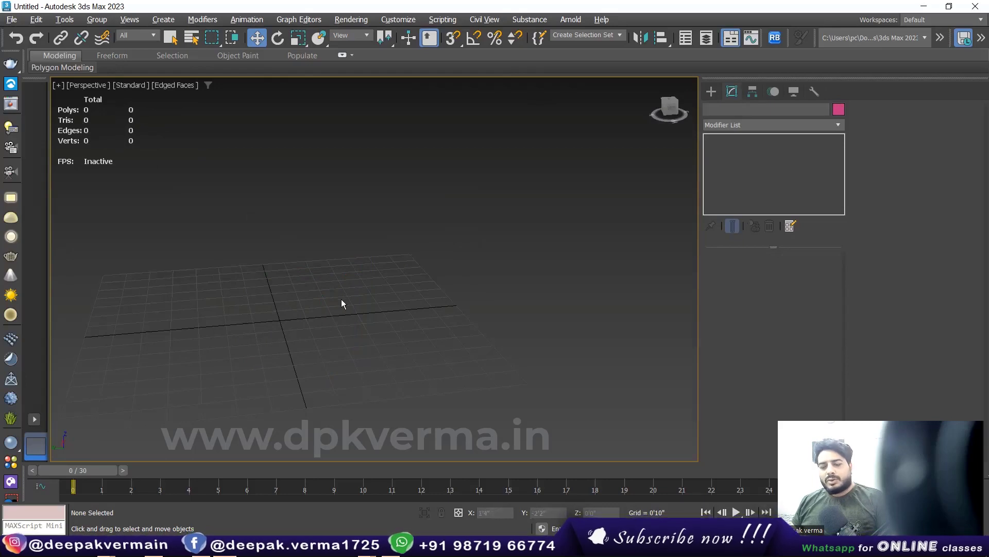
alt+middle_drag(344, 300, 349, 303)
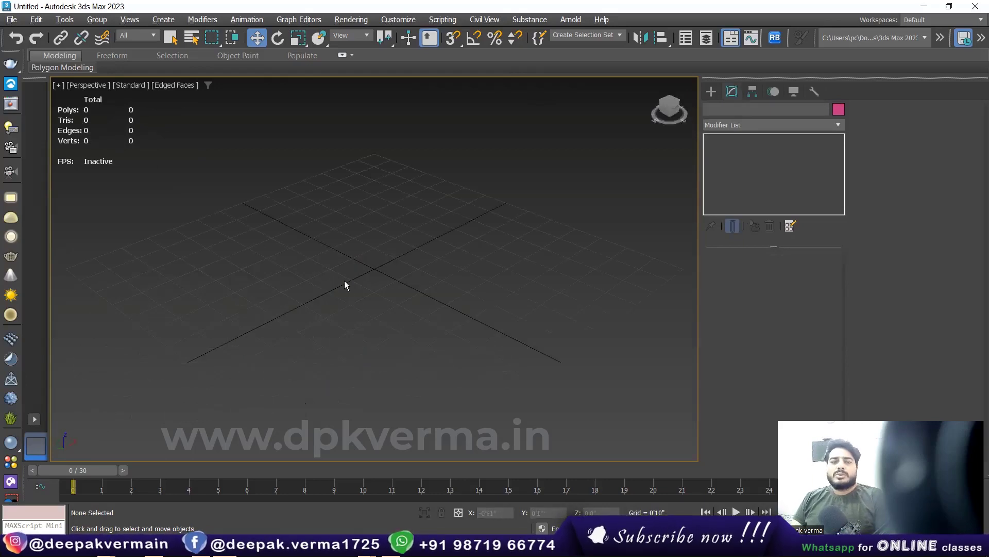